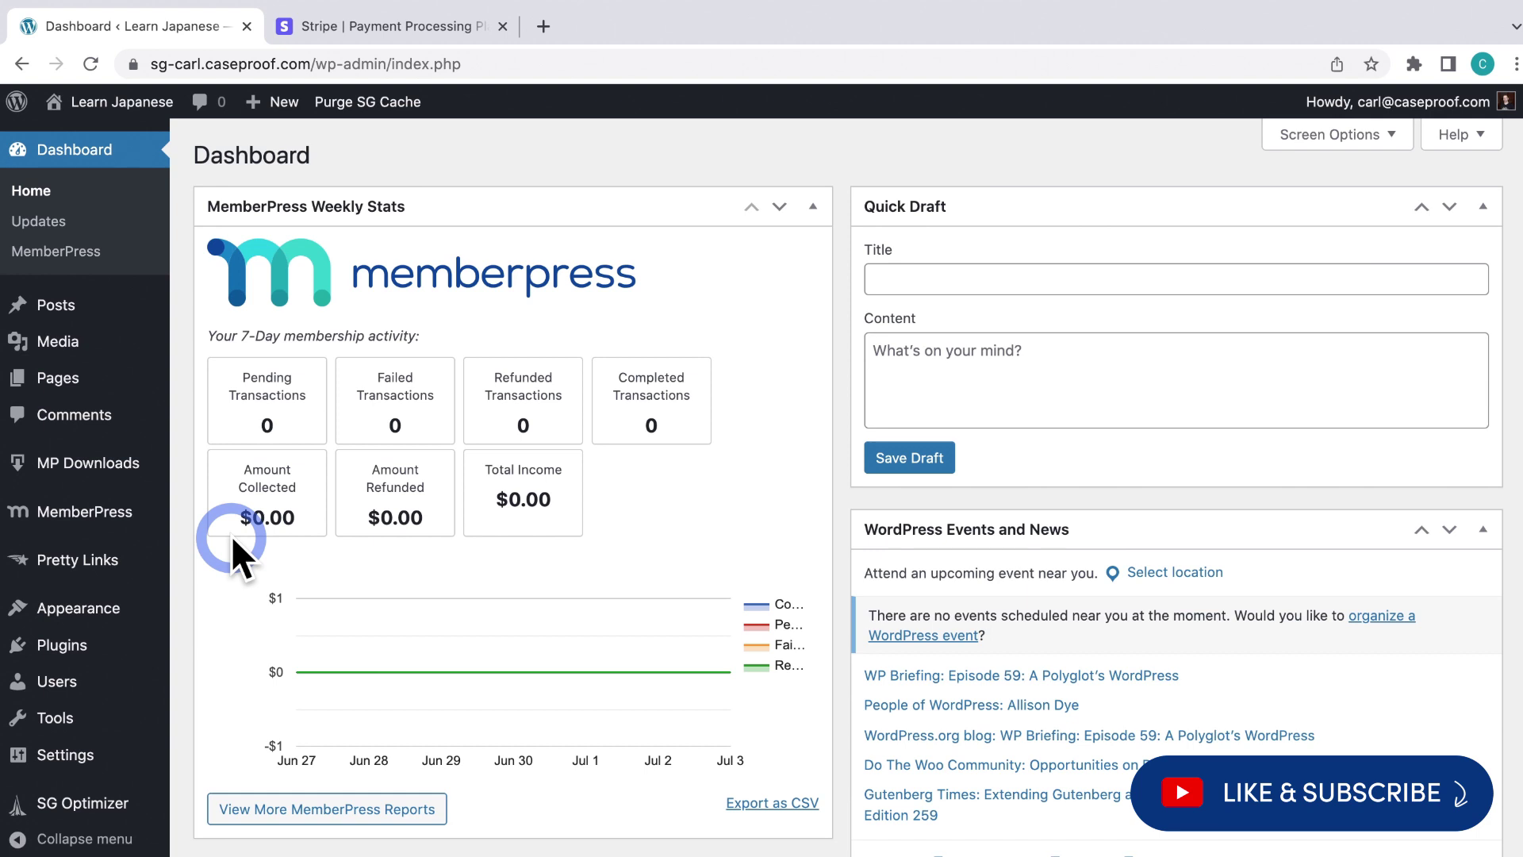
Bring up MemberPress Settings' Payments tab, scrolled to the Stripe gateway's Test Mode option
{"action": "mouse_move", "coordinate": [139, 533]}
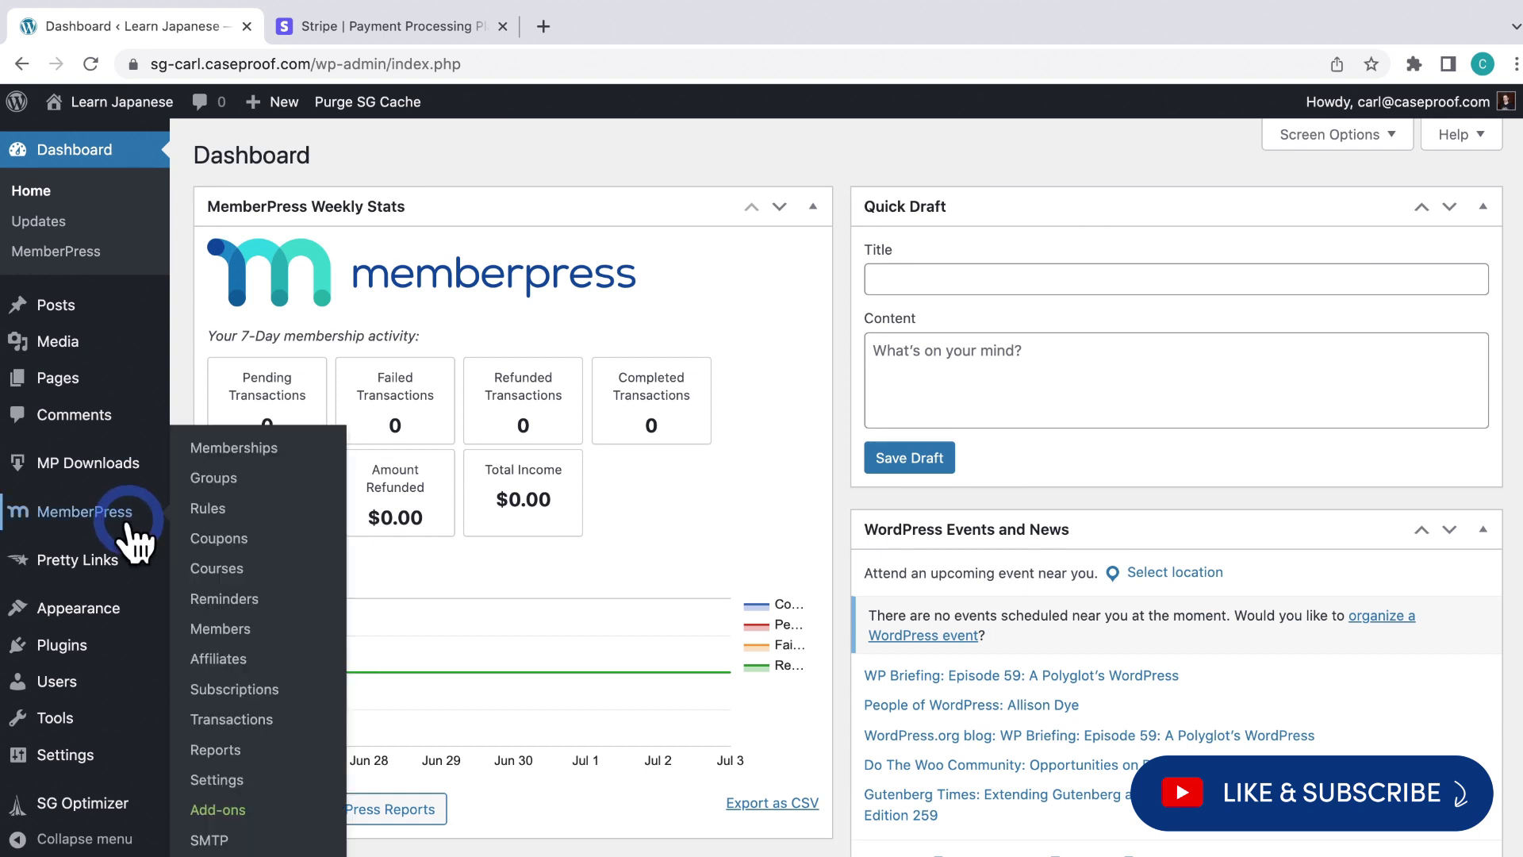
{"action": "left_click", "coordinate": [221, 781]}
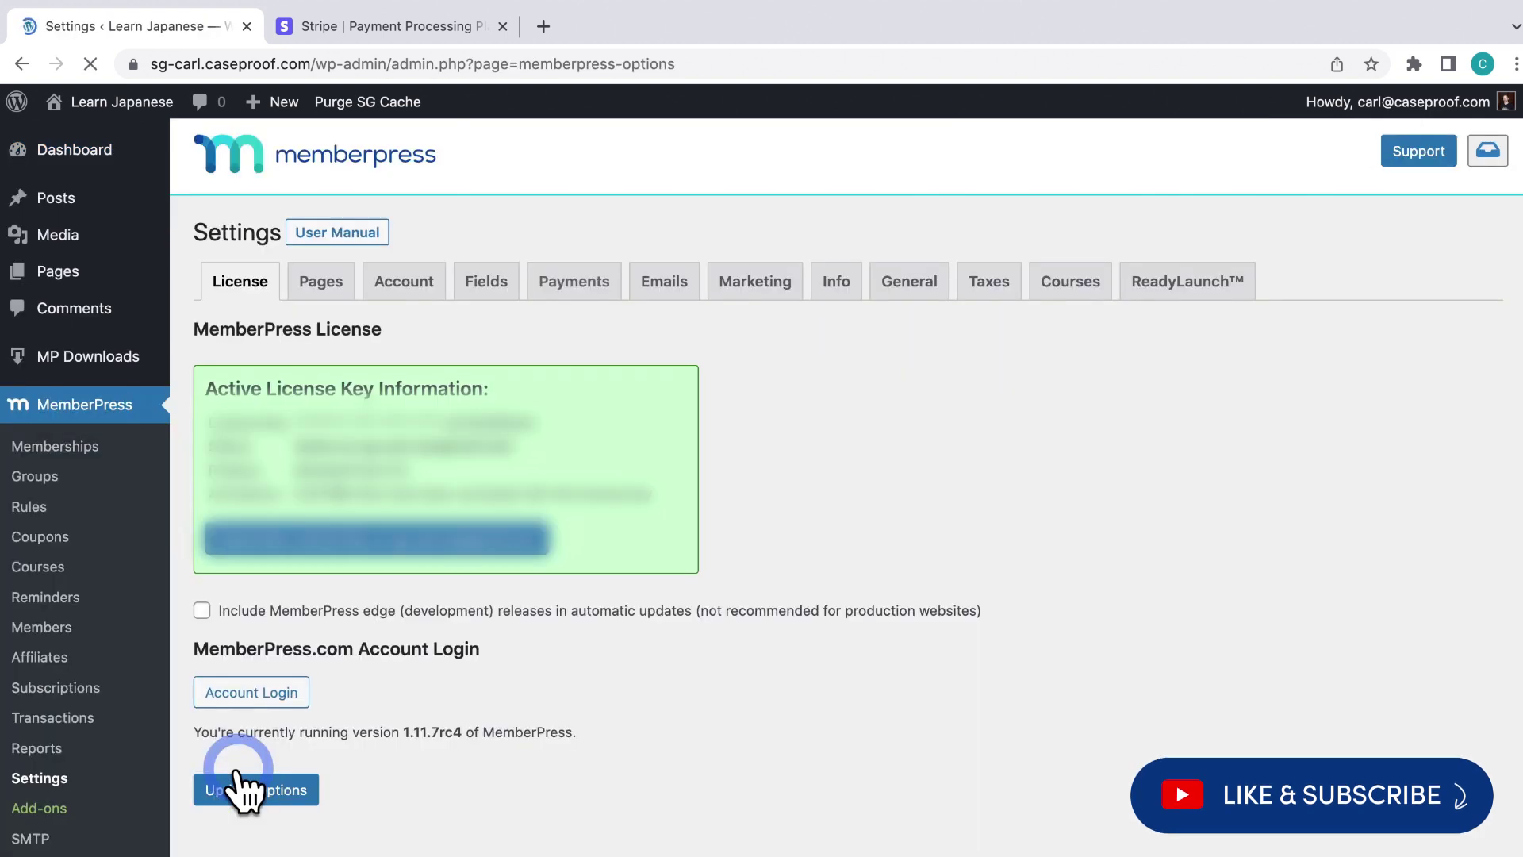
{"action": "left_click", "coordinate": [586, 284]}
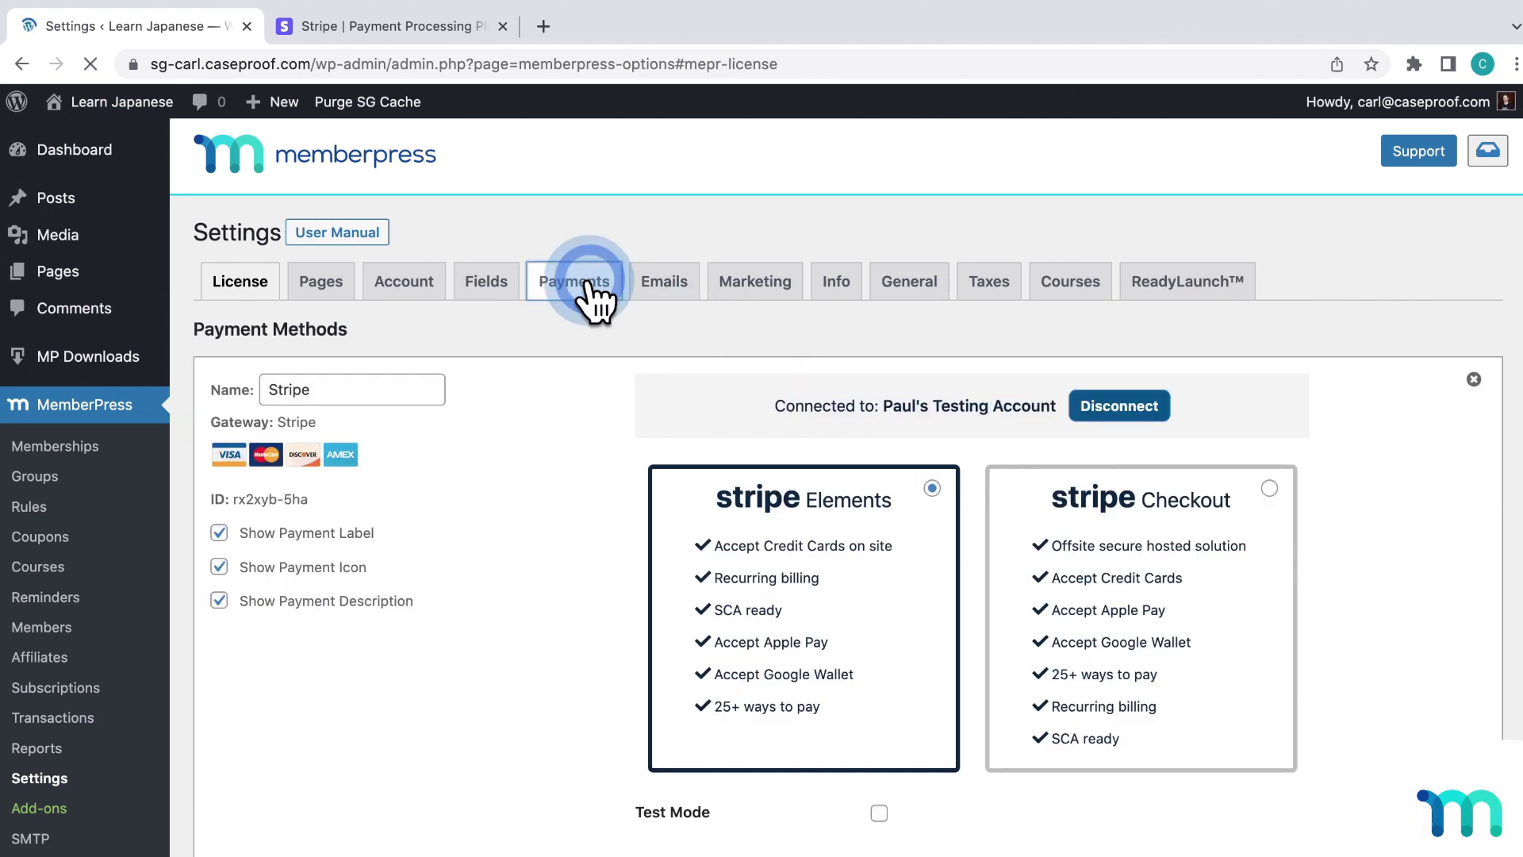
{"action": "scroll", "coordinate": [589, 383], "scroll_direction": "down", "scroll_amount": 3}
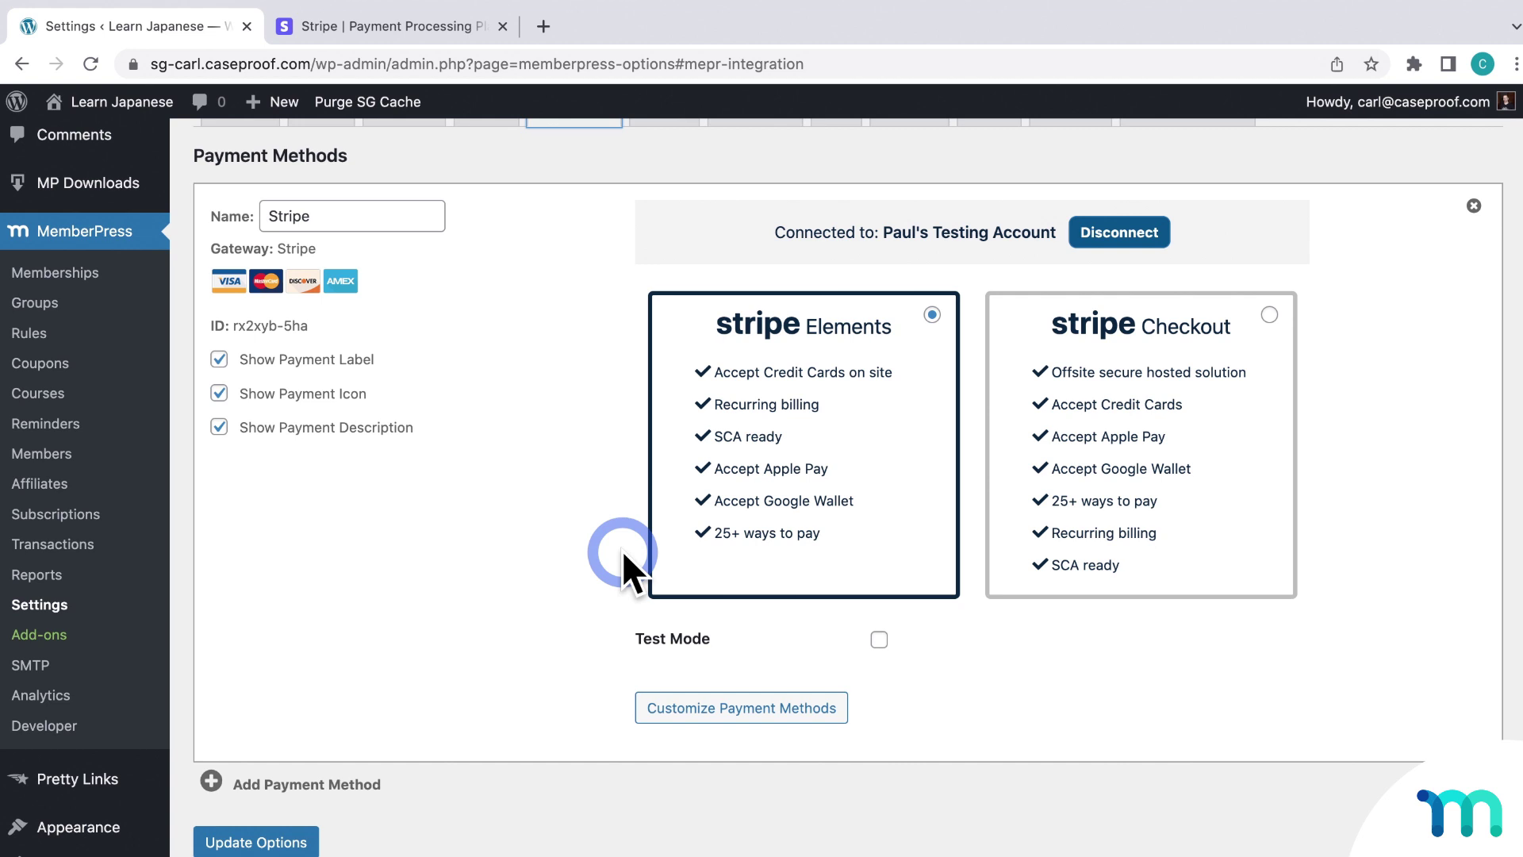
Check Stripe's Test Mode box, save with Update Options, and confirm it stays checked
{"action": "left_click", "coordinate": [879, 638]}
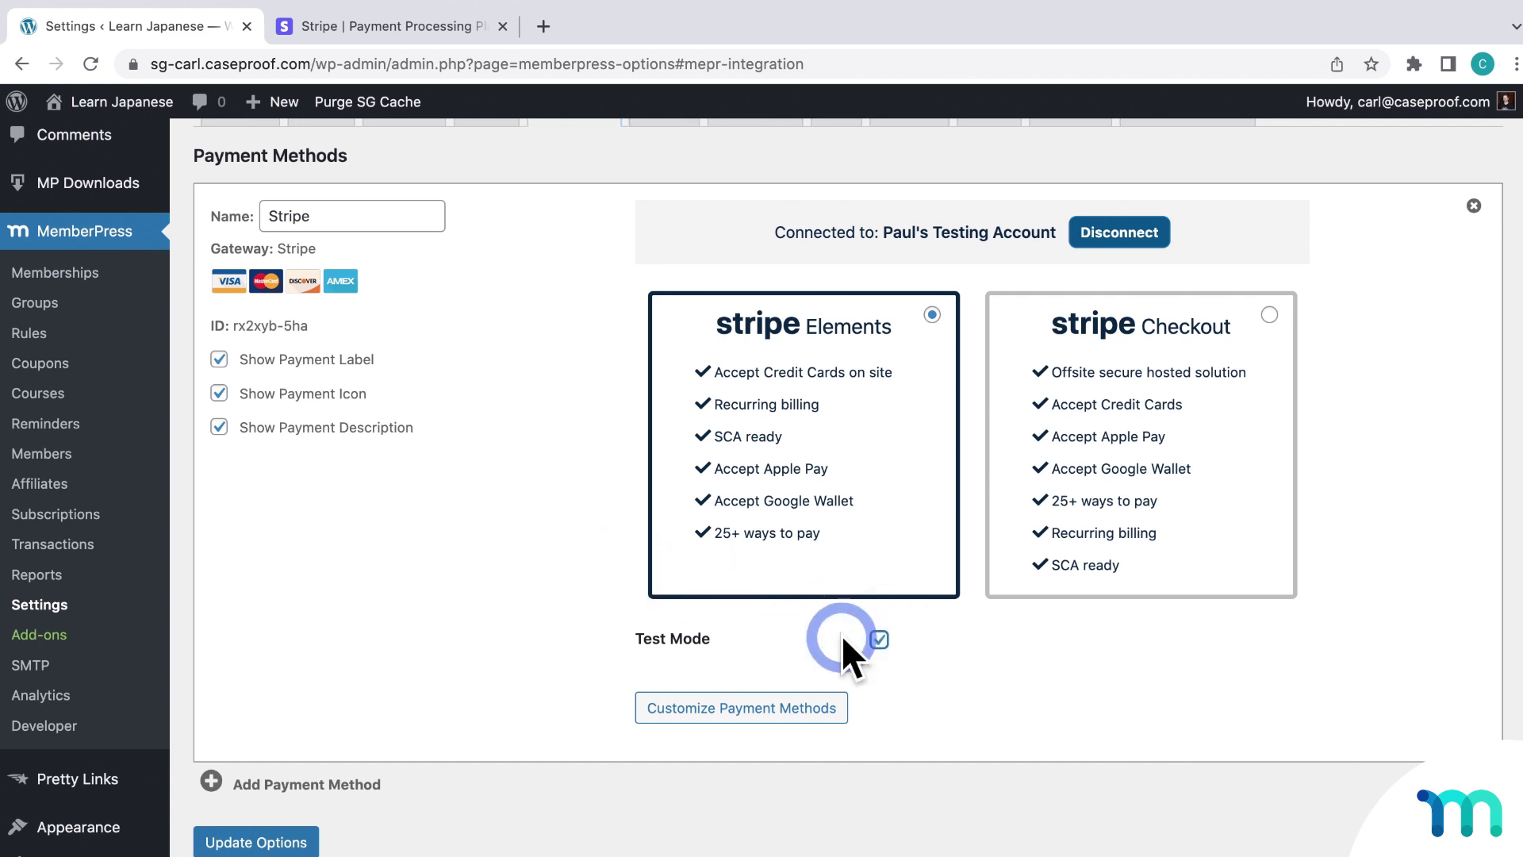
{"action": "left_click", "coordinate": [296, 842]}
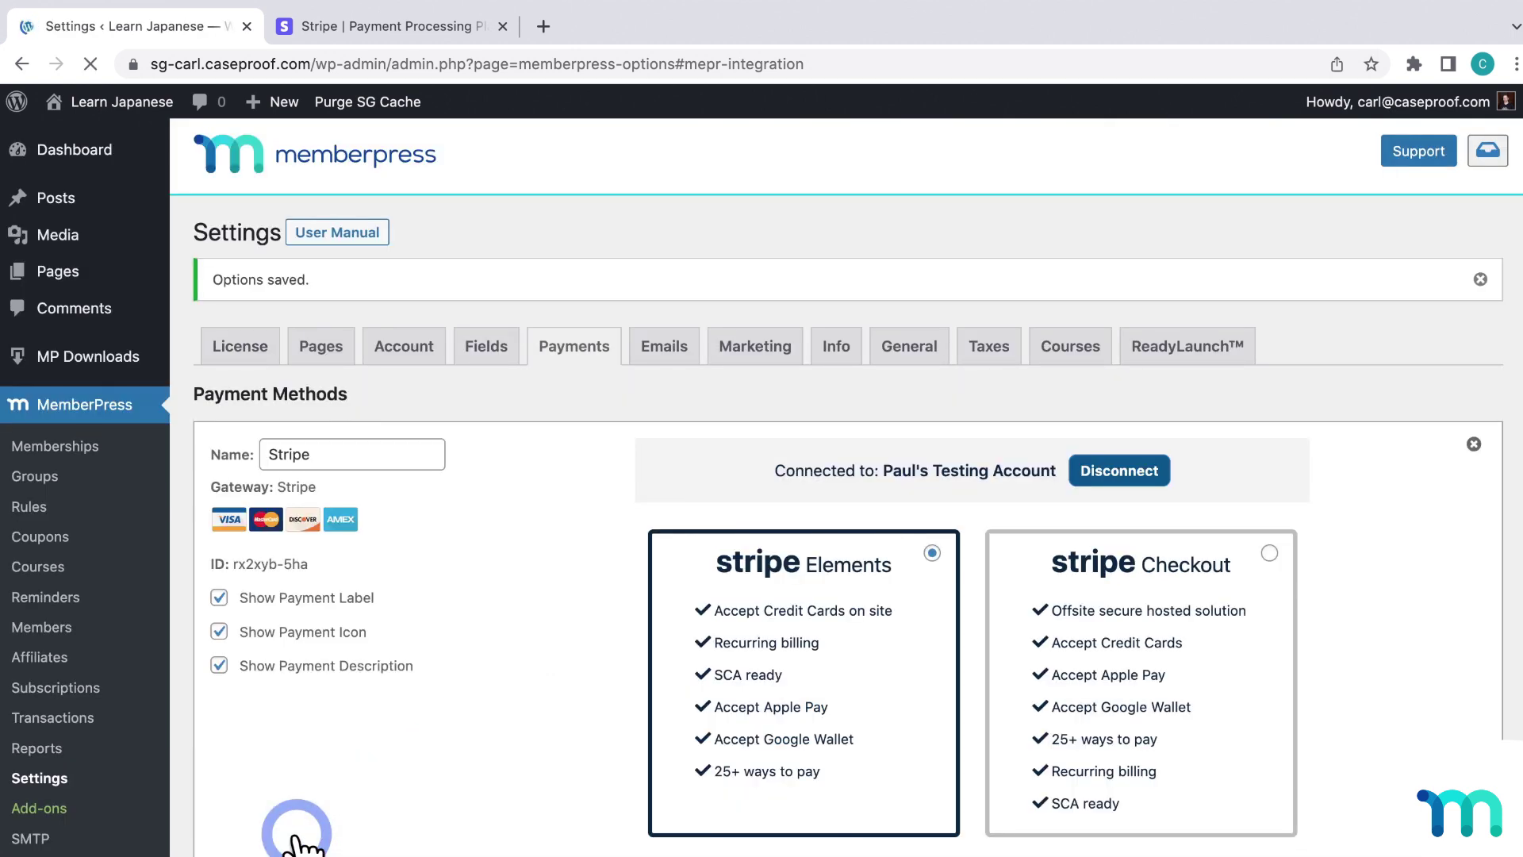
{"action": "scroll", "coordinate": [527, 603], "scroll_direction": "down", "scroll_amount": 5}
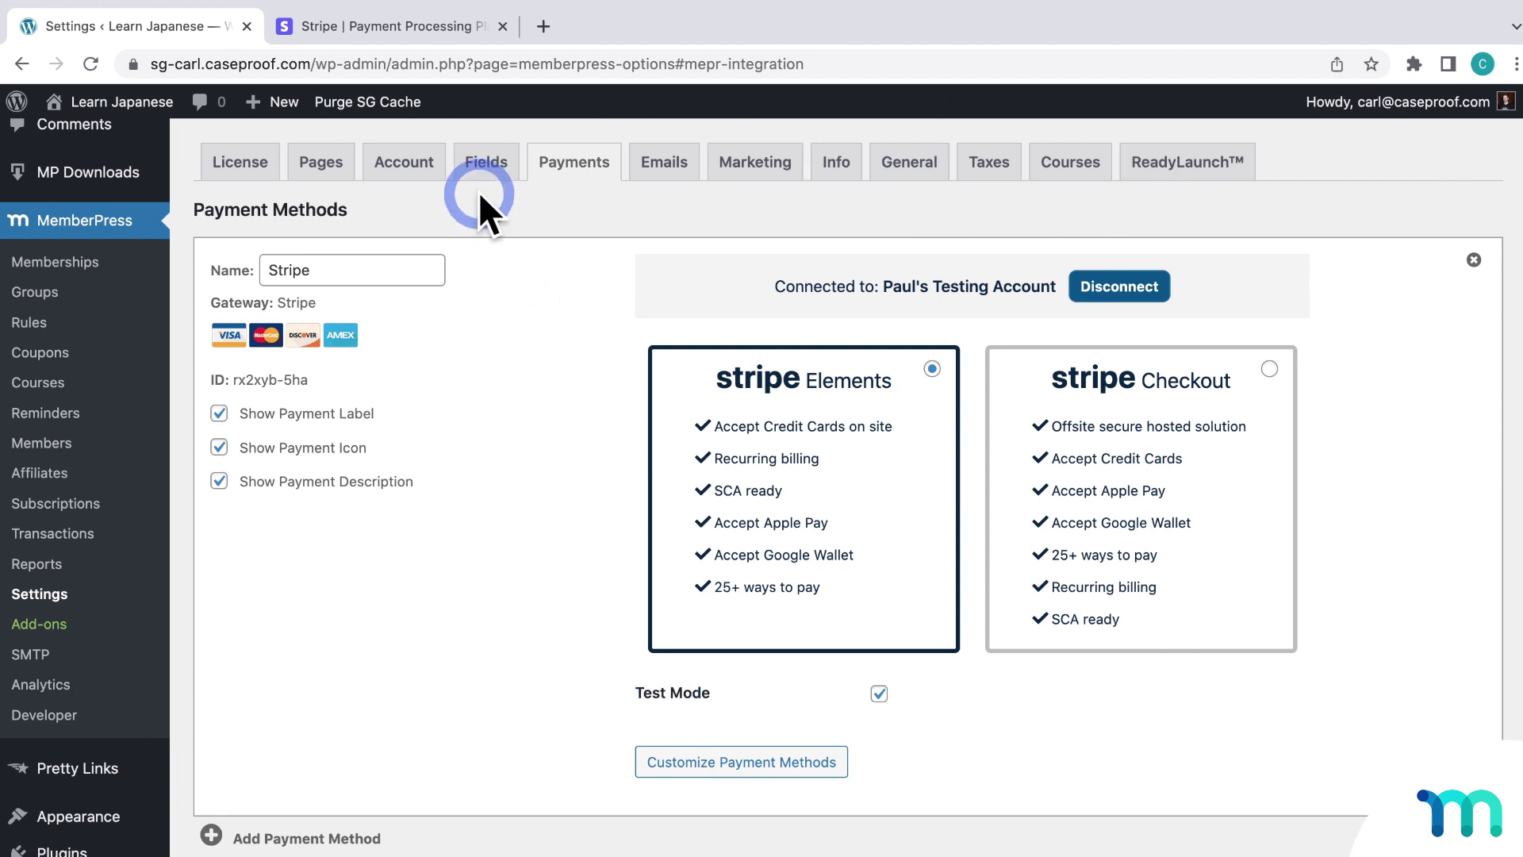
Sign in to the Stripe Dashboard, toggle it to test data, and go back to WordPress
{"action": "left_click", "coordinate": [420, 32]}
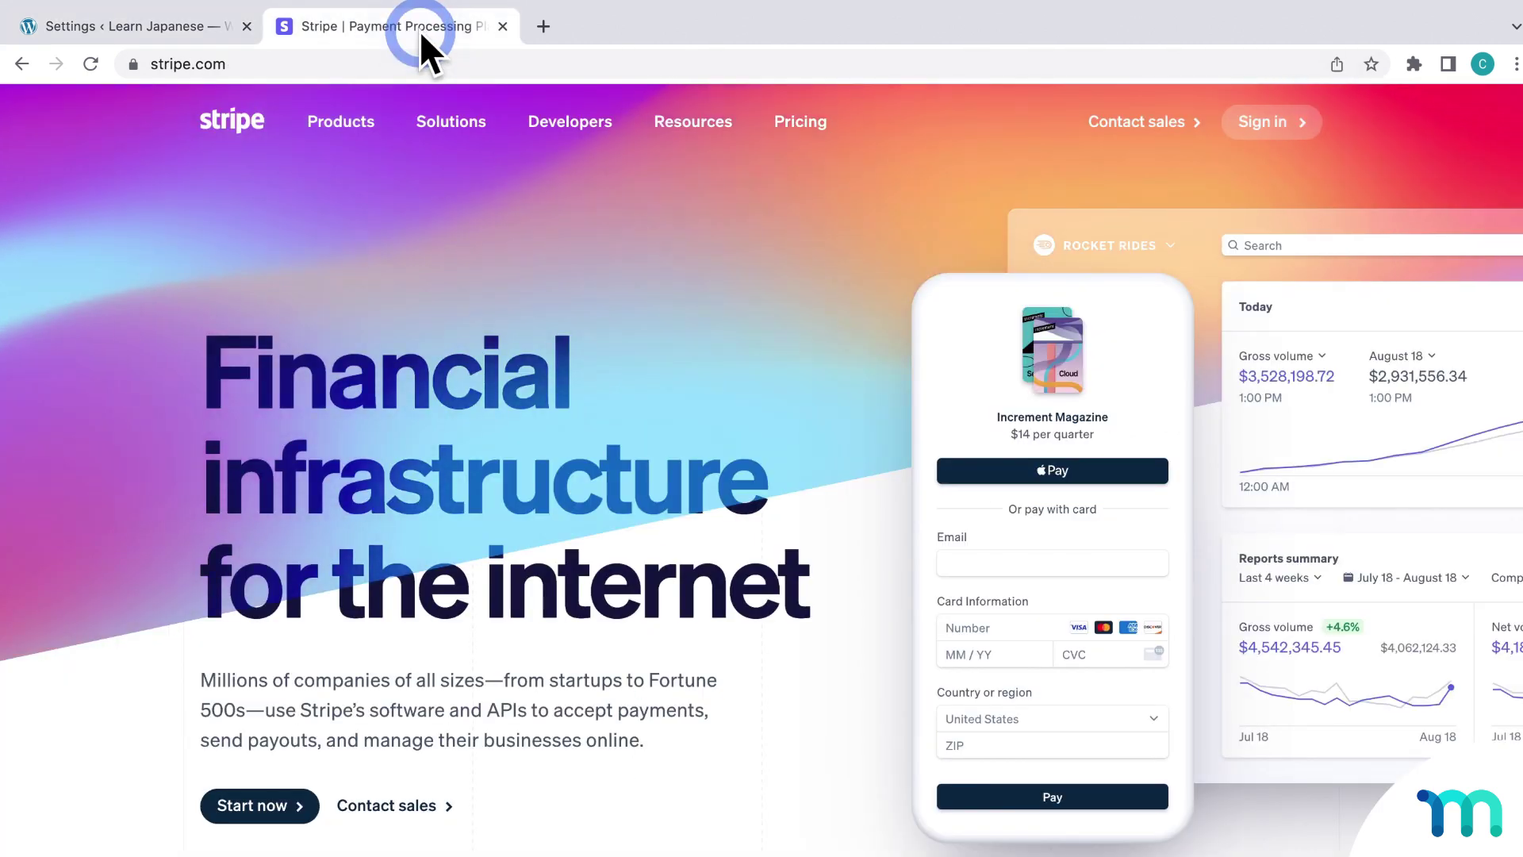
{"action": "left_click", "coordinate": [1238, 115]}
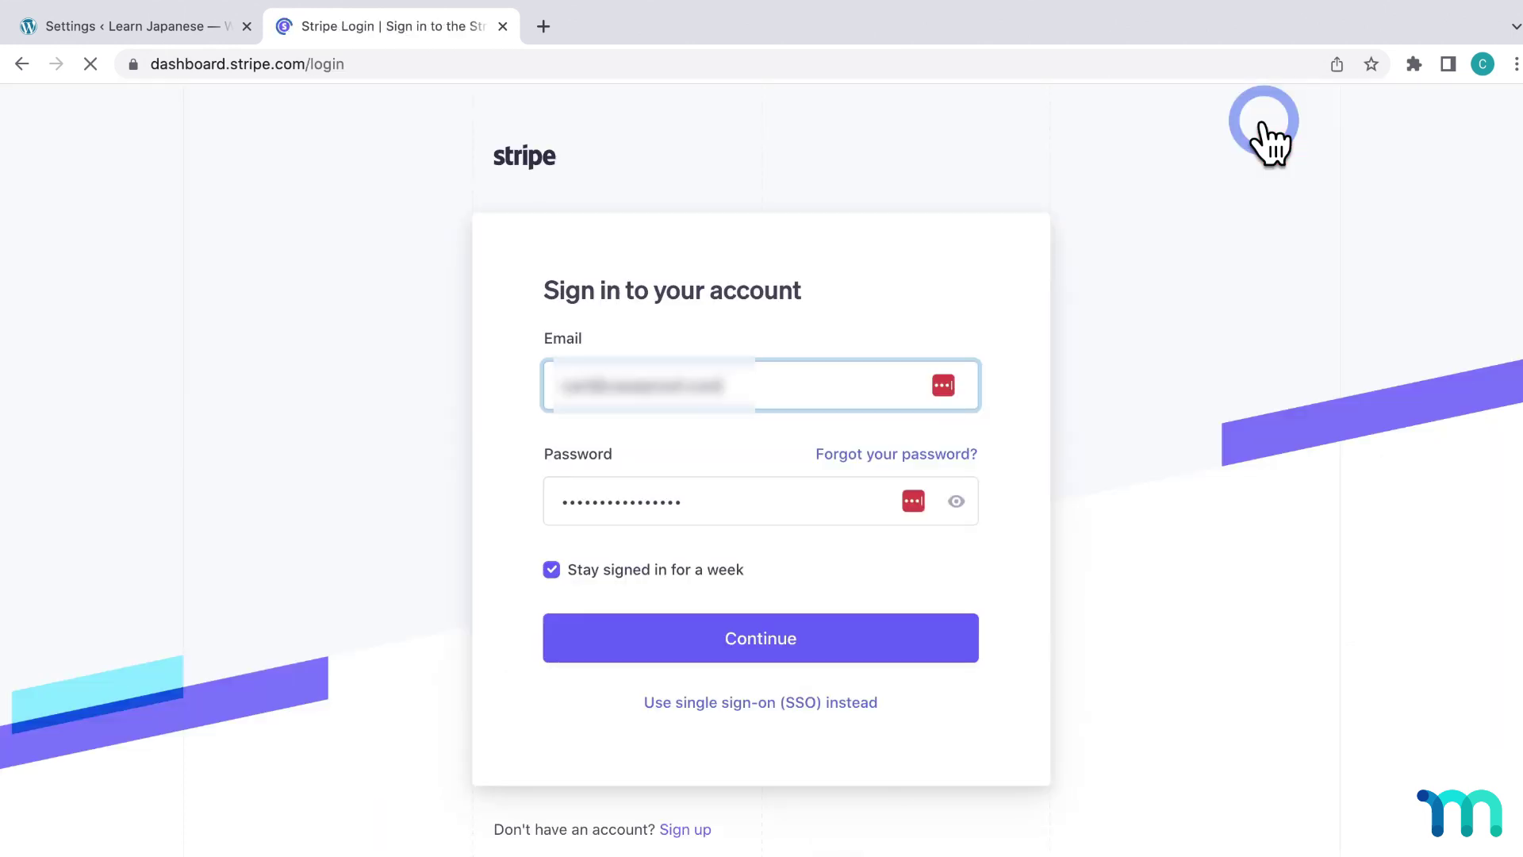
{"action": "left_click", "coordinate": [950, 644]}
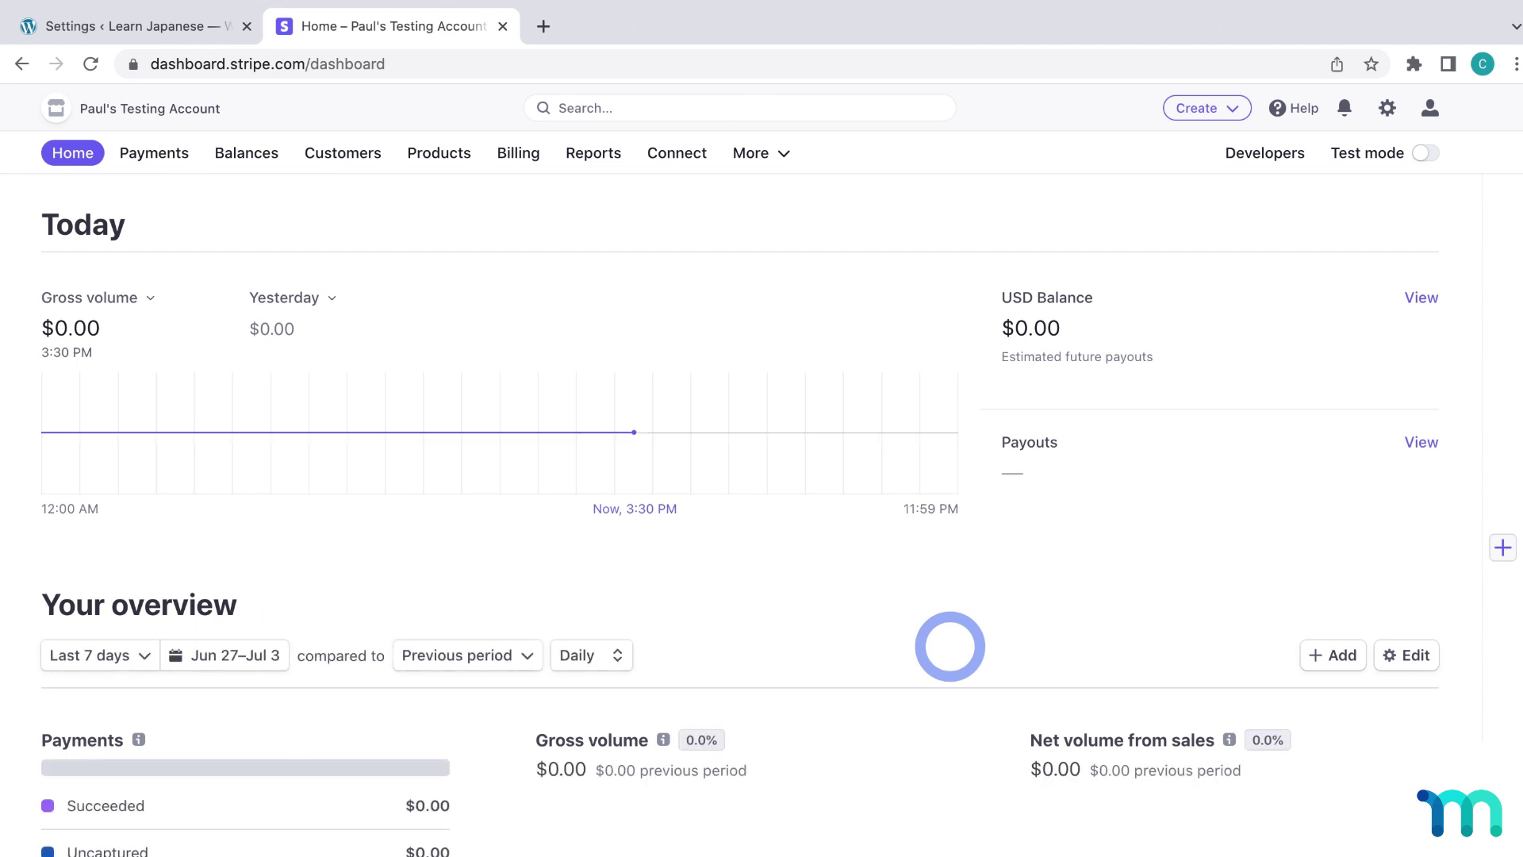
{"action": "left_click", "coordinate": [1425, 154]}
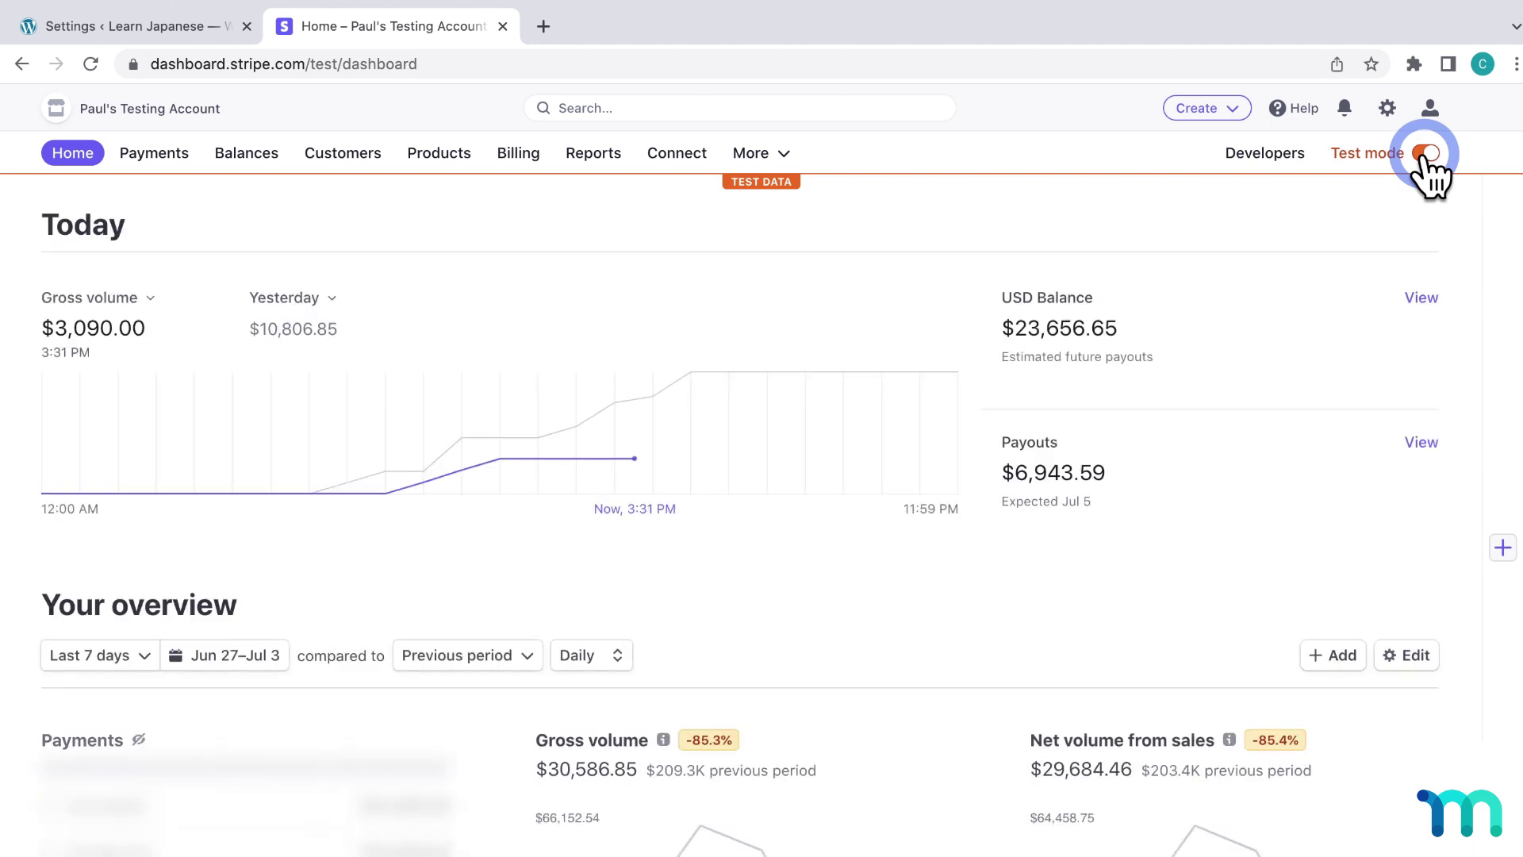
{"action": "left_click", "coordinate": [202, 28]}
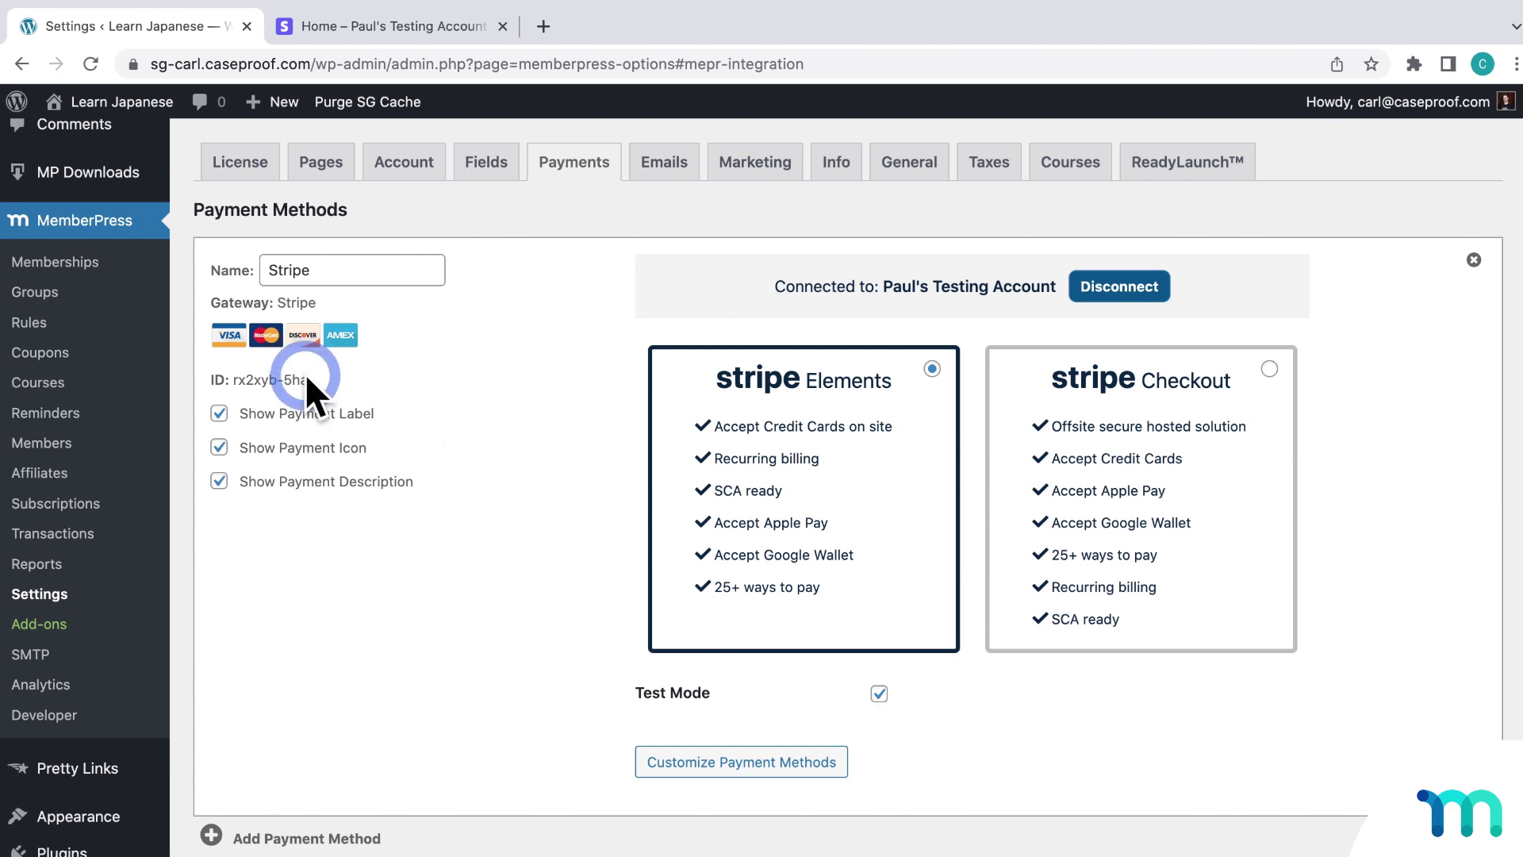
Open the Learn Japanese site's public home page in an incognito window
{"action": "mouse_move", "coordinate": [127, 103]}
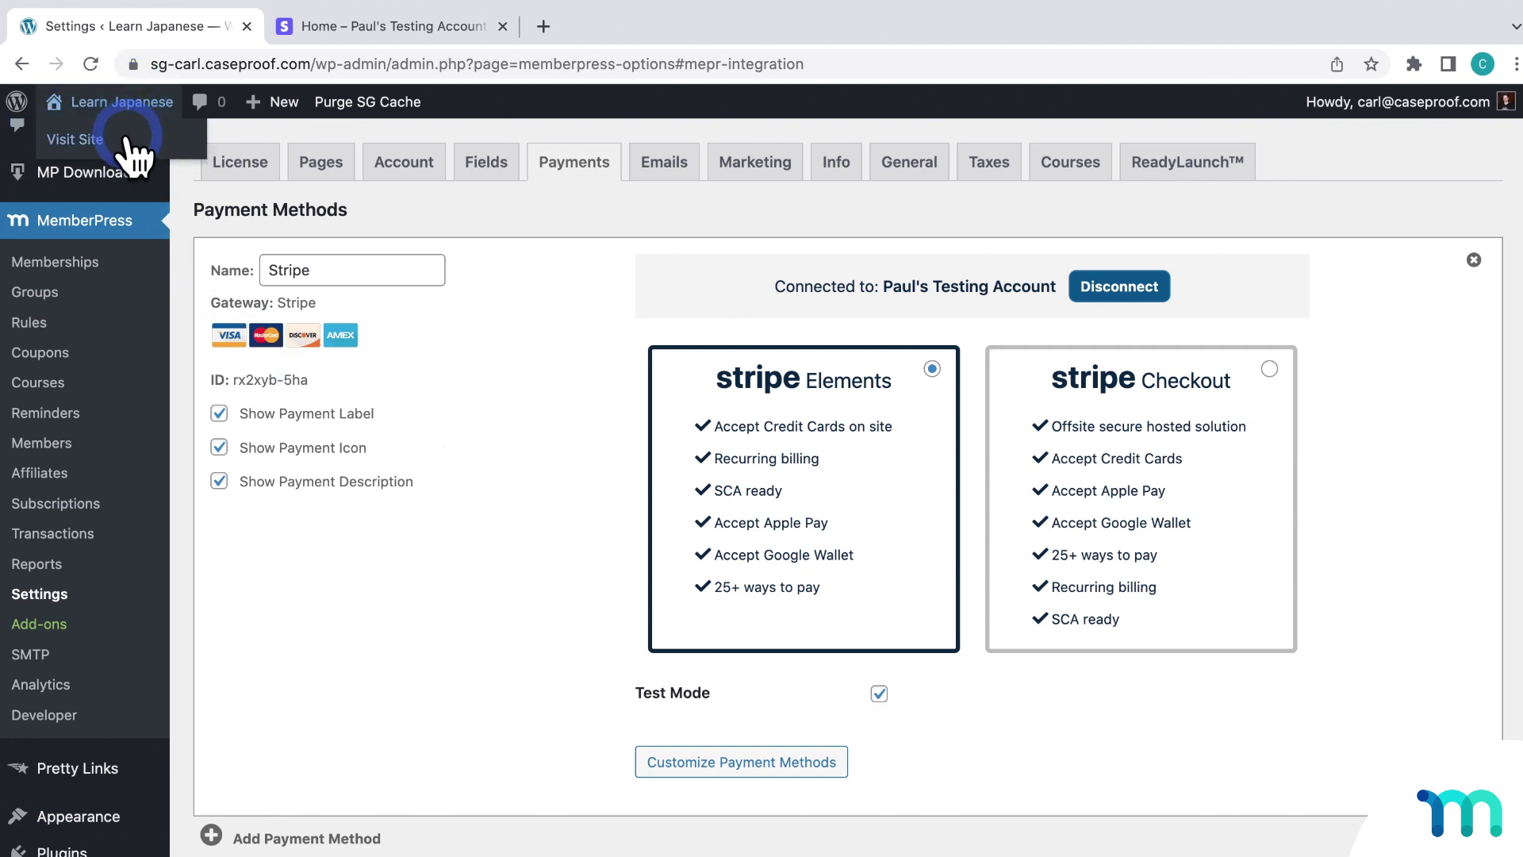
{"action": "right_click", "coordinate": [129, 139]}
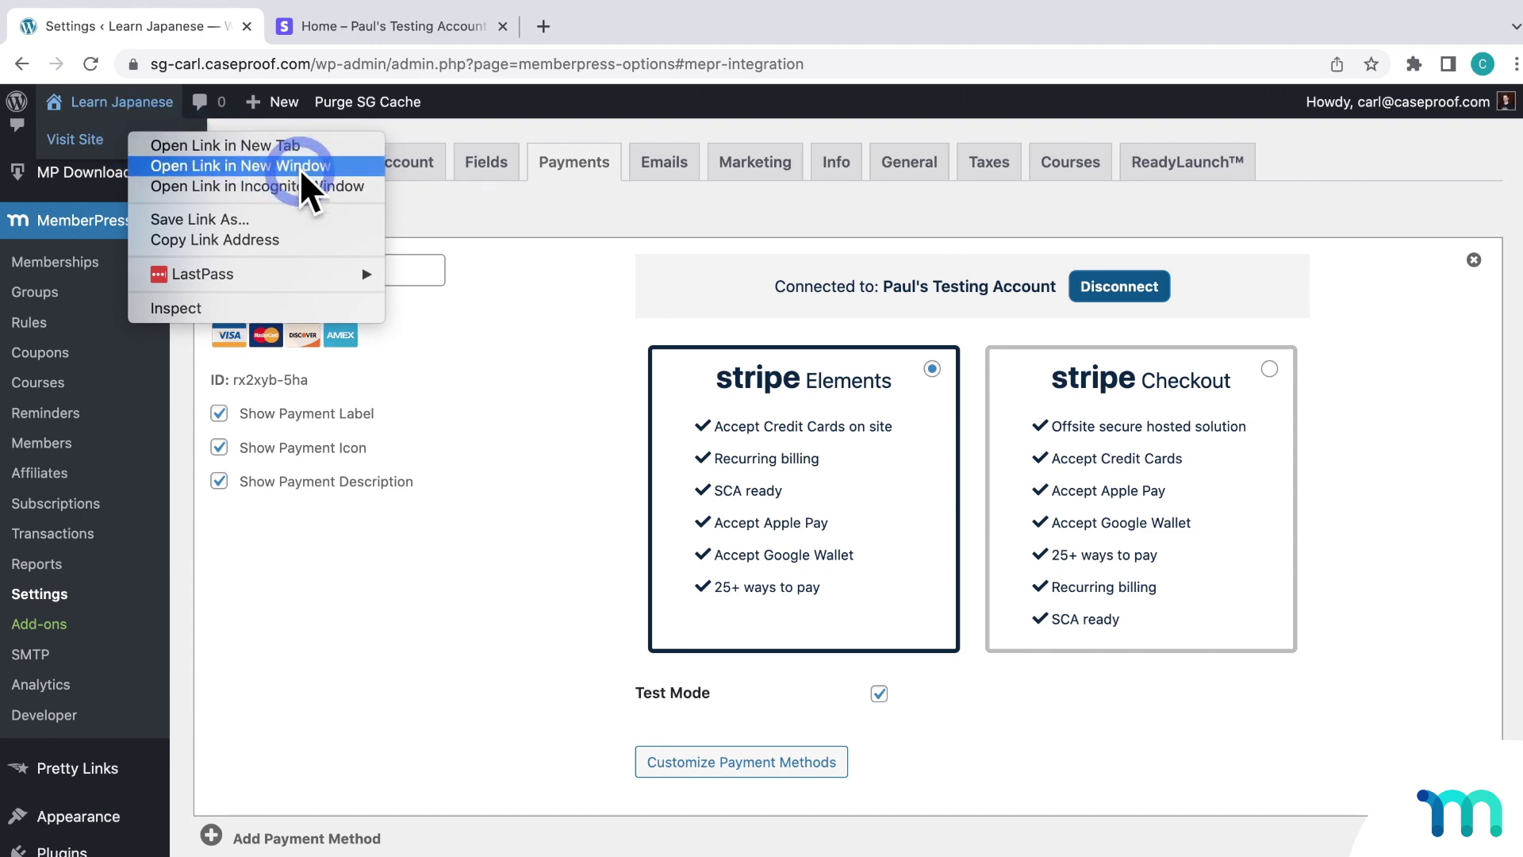
{"action": "left_click", "coordinate": [350, 188]}
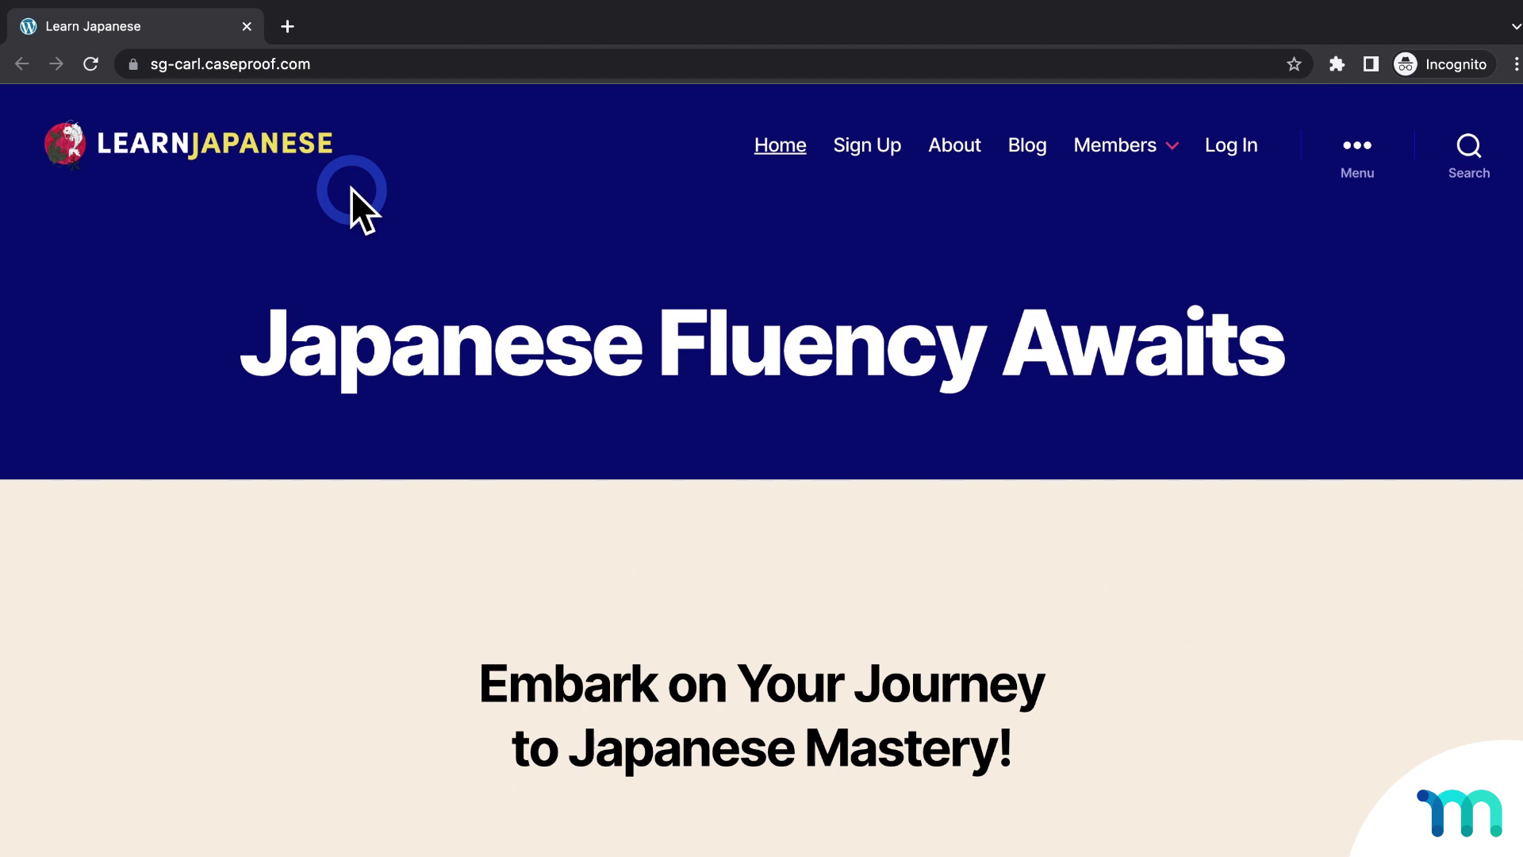
Start the Monthly plan signup and enter name Jane Doe with username janedoe12
{"action": "left_click", "coordinate": [868, 147]}
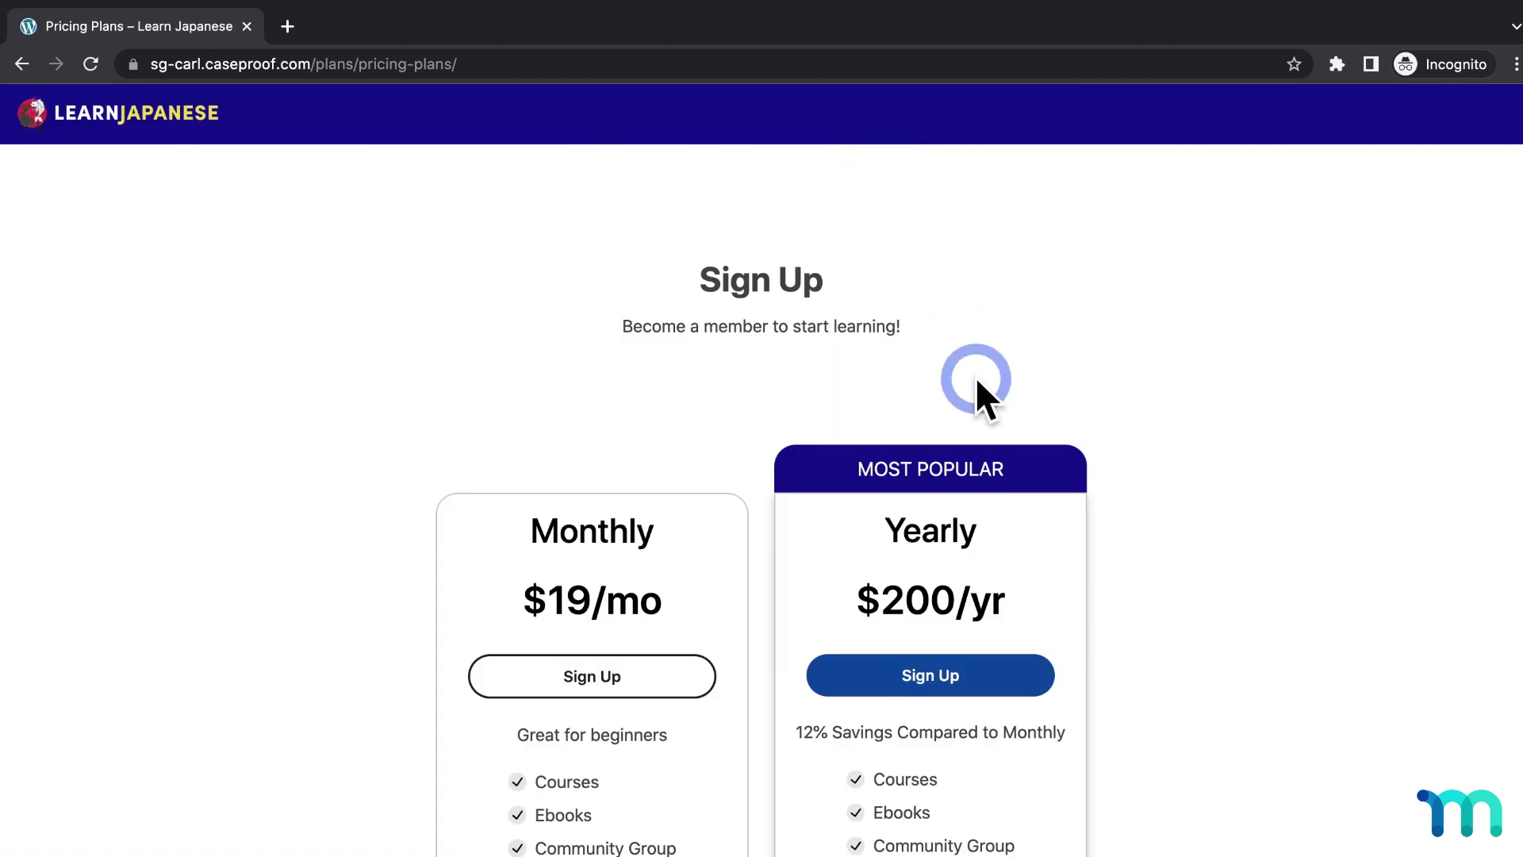
{"action": "left_click", "coordinate": [688, 673]}
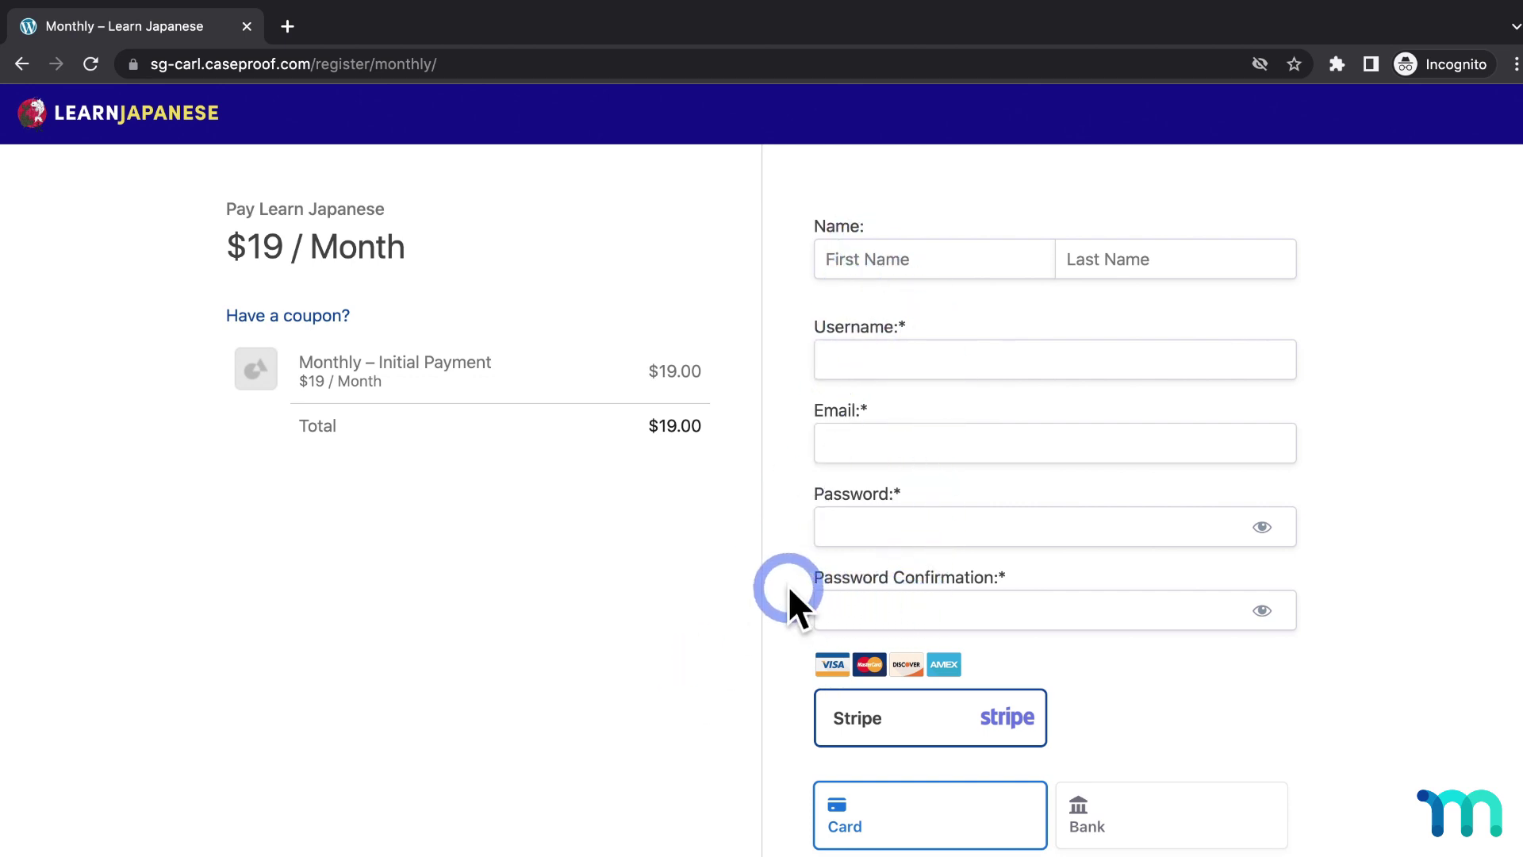
{"action": "left_click", "coordinate": [984, 264]}
{"action": "type", "text": "Jane"}
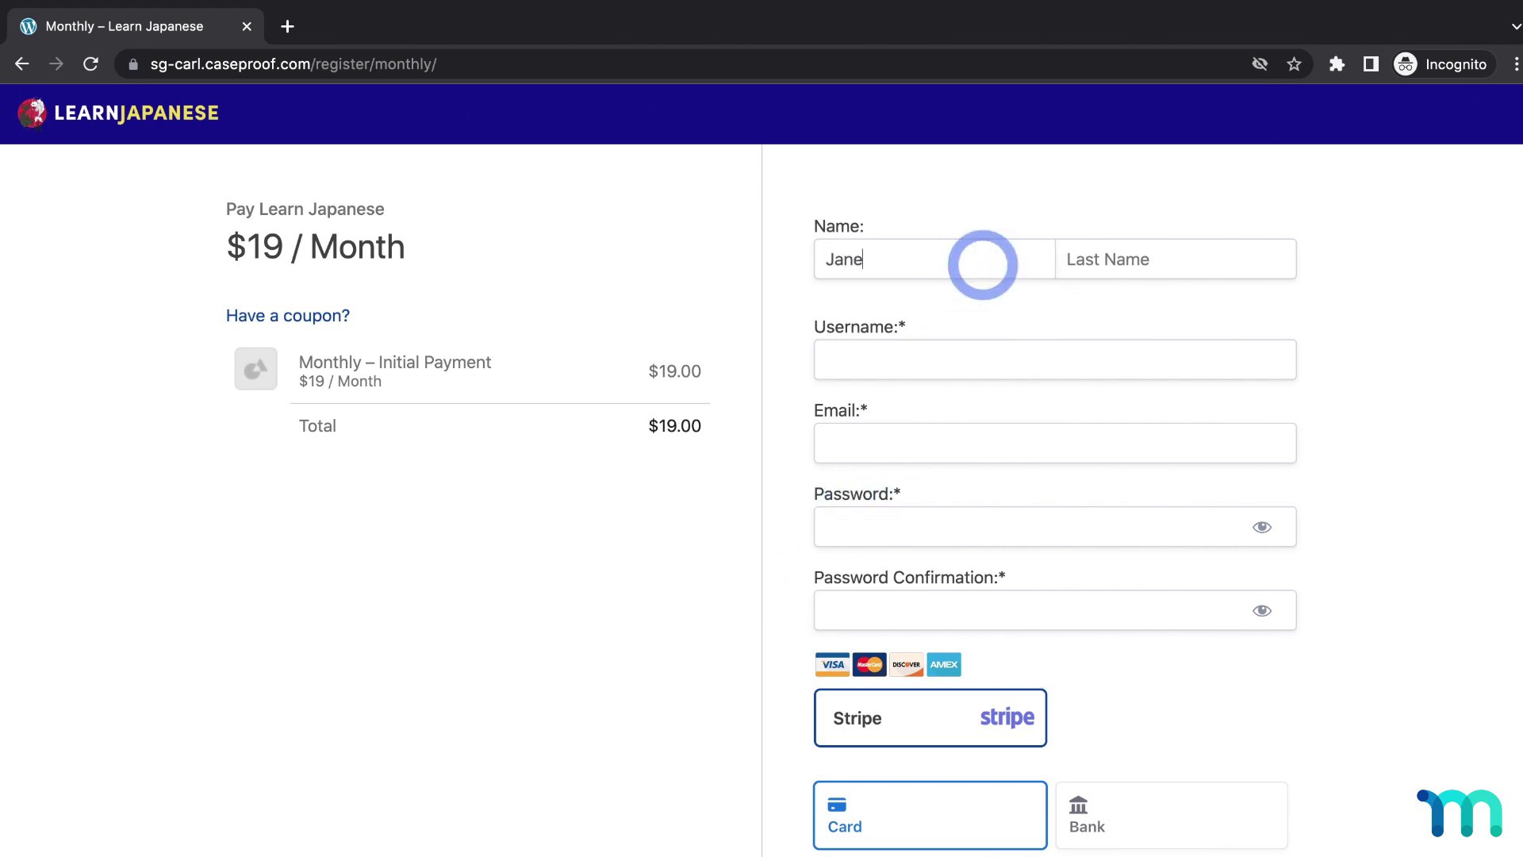
{"action": "key", "text": "Tab"}
{"action": "type", "text": "Doe"}
{"action": "key", "text": "Tab"}
{"action": "type", "text": "janedoe12"}
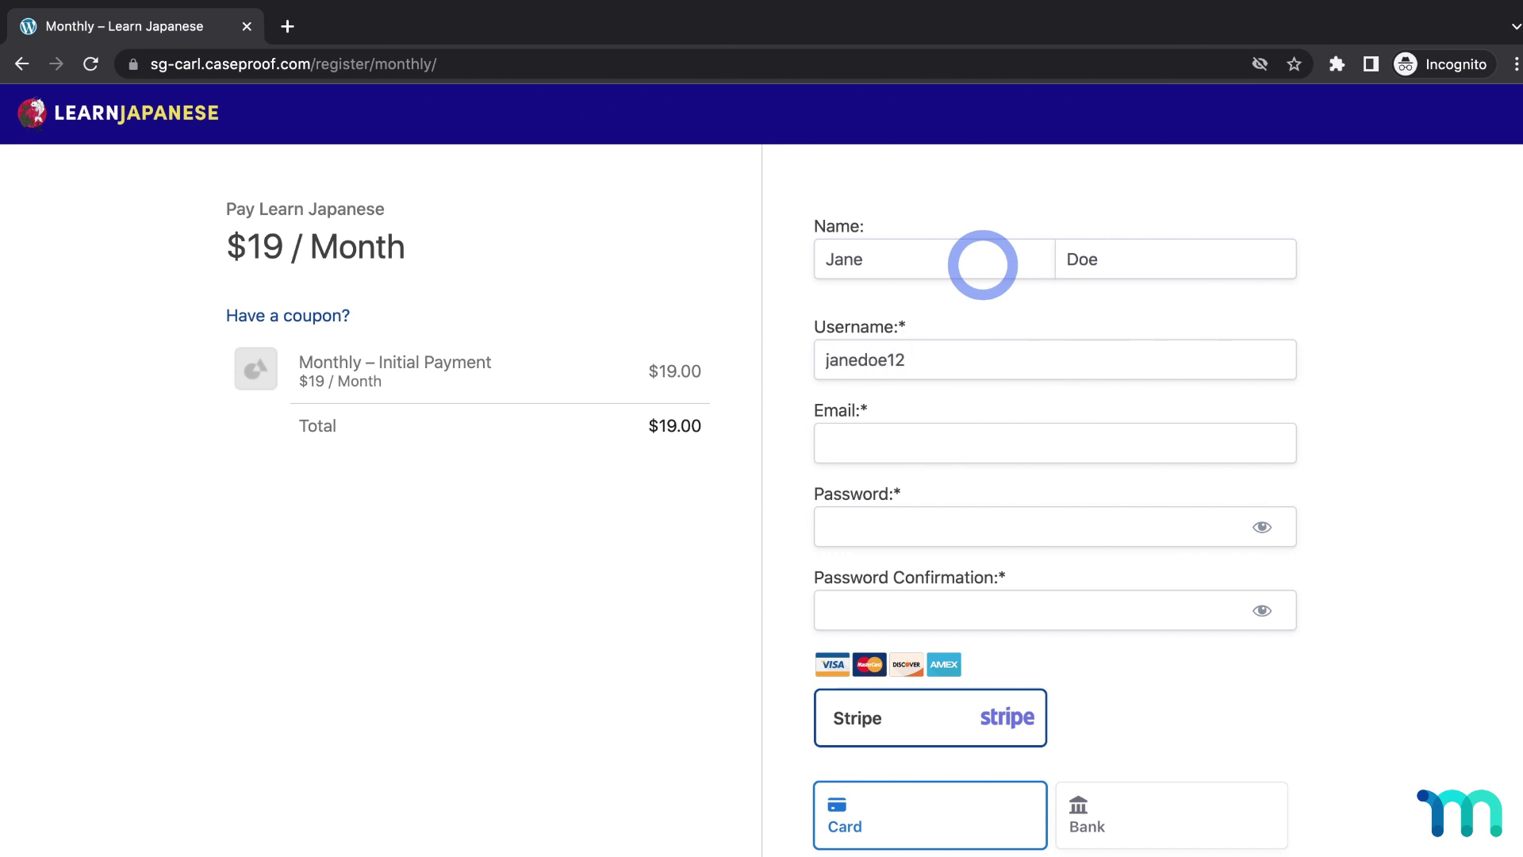
Enter the member's corrected e-mail address and a matching password, then open a new tab
{"action": "key", "text": "Tab"}
{"action": "type", "text": "johndoe@test.com"}
{"action": "key", "text": "BackSpace"}
{"action": "key", "text": "BackSpace"}
{"action": "key", "text": "BackSpace"}
{"action": "key", "text": "BackSpace"}
{"action": "key", "text": "BackSpace"}
{"action": "key", "text": "BackSpace"}
{"action": "key", "text": "BackSpace"}
{"action": "key", "text": "BackSpace"}
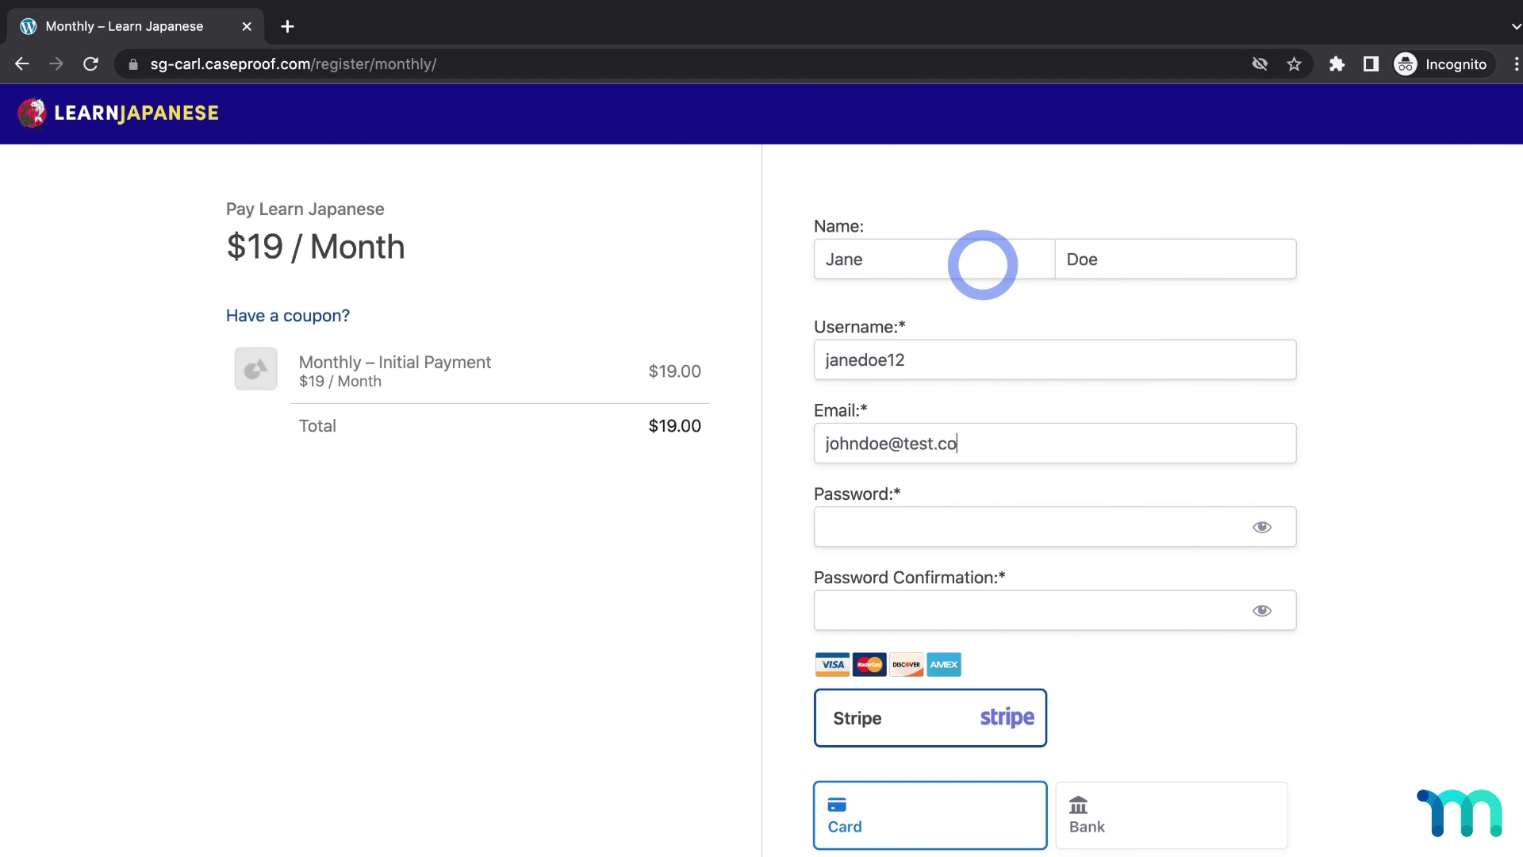
{"action": "key", "text": "BackSpace"}
{"action": "key", "text": "BackSpace"}
{"action": "key", "text": "BackSpace"}
{"action": "key", "text": "BackSpace"}
{"action": "key", "text": "BackSpace"}
{"action": "key", "text": "BackSpace"}
{"action": "key", "text": "BackSpace"}
{"action": "key", "text": "BackSpace"}
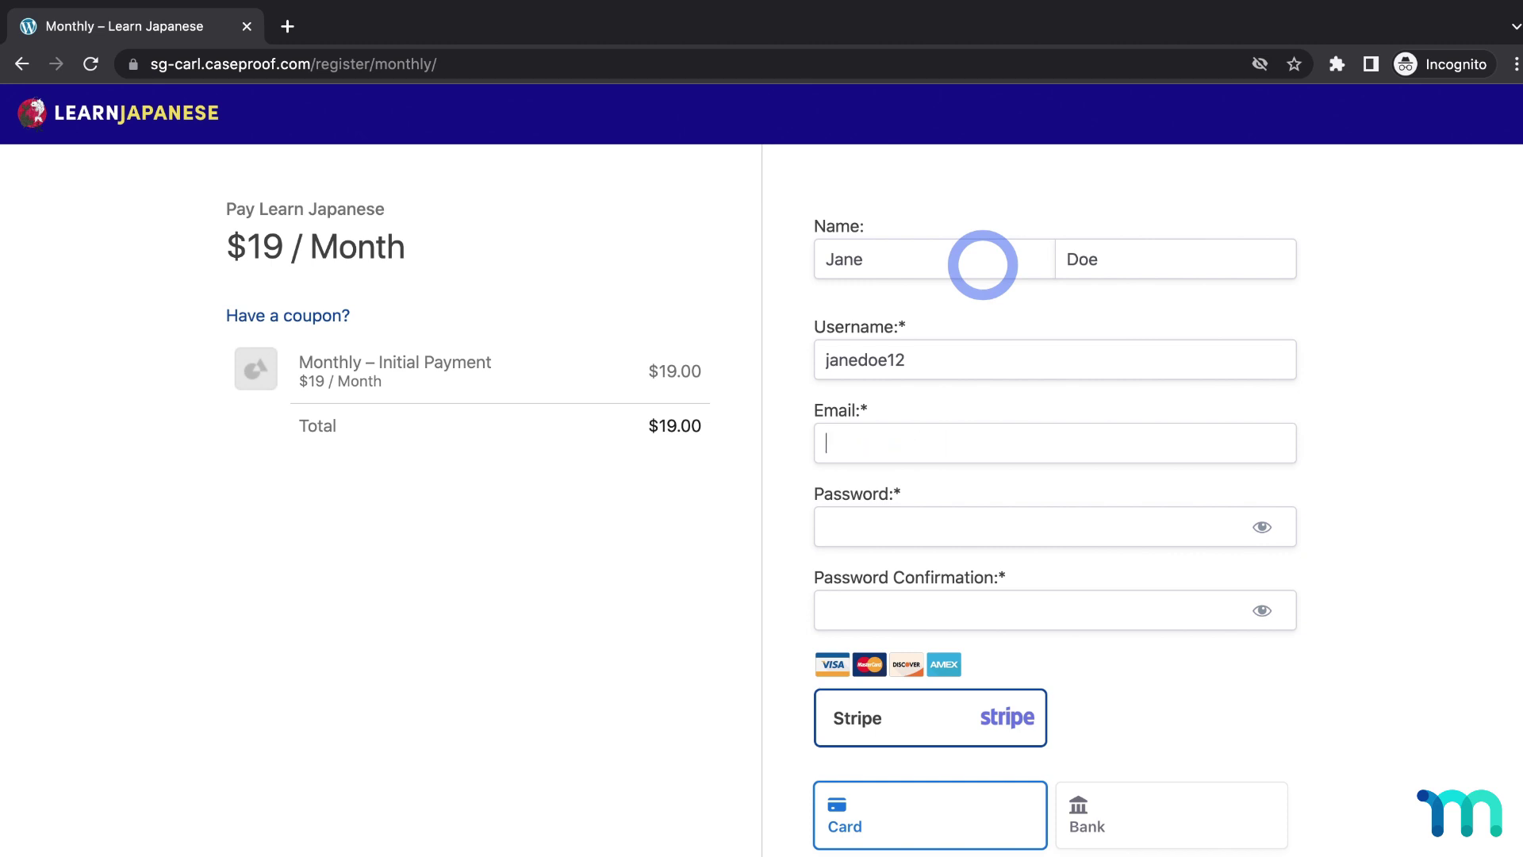
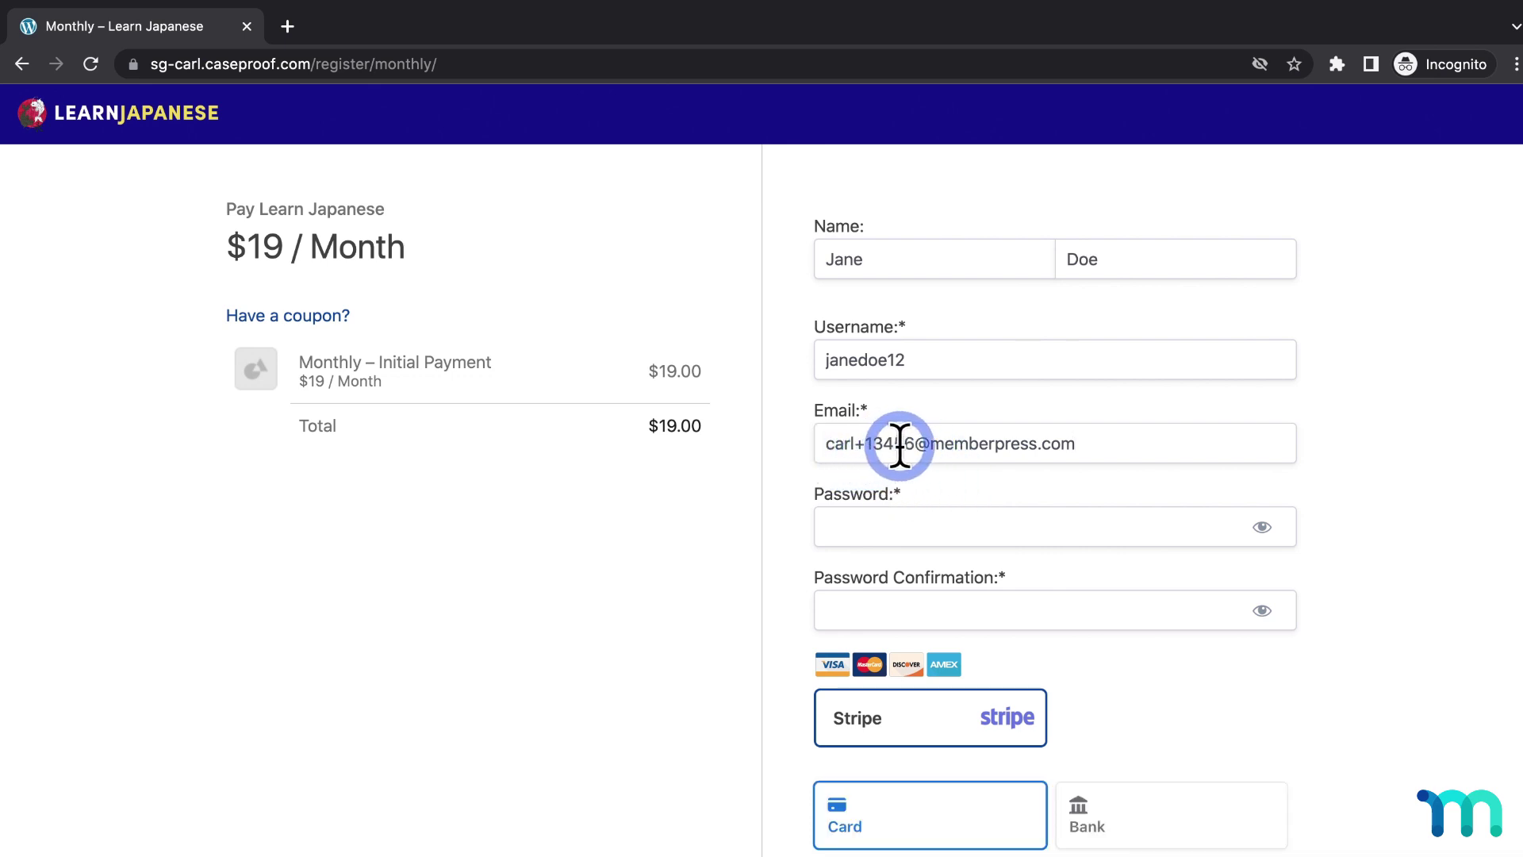
{"action": "left_click", "coordinate": [1038, 521]}
{"action": "type", "text": "•••••••"}
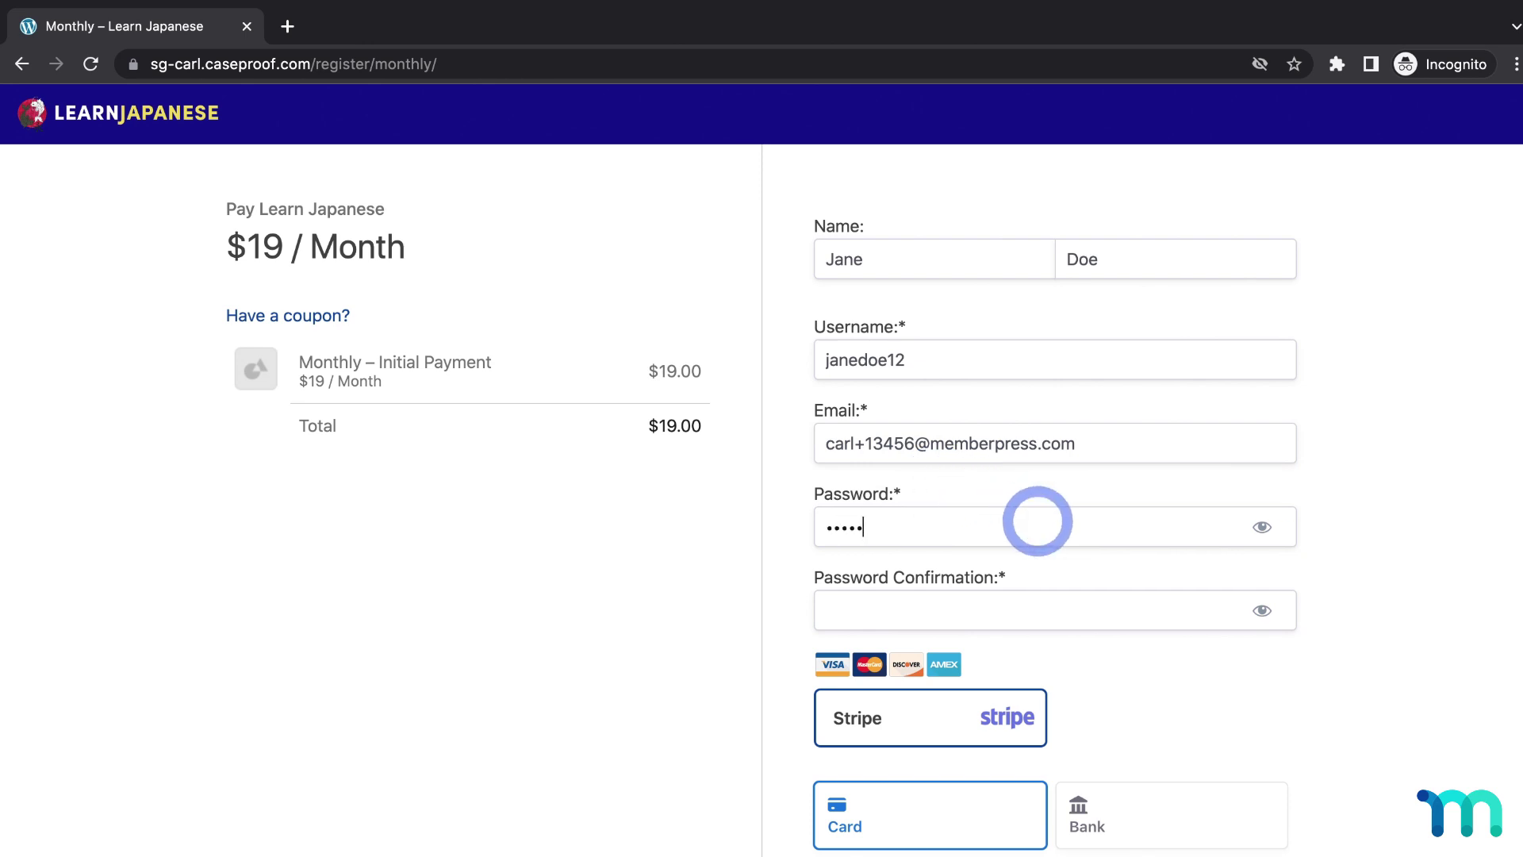
{"action": "key", "text": "Tab"}
{"action": "type", "text": "•••••••"}
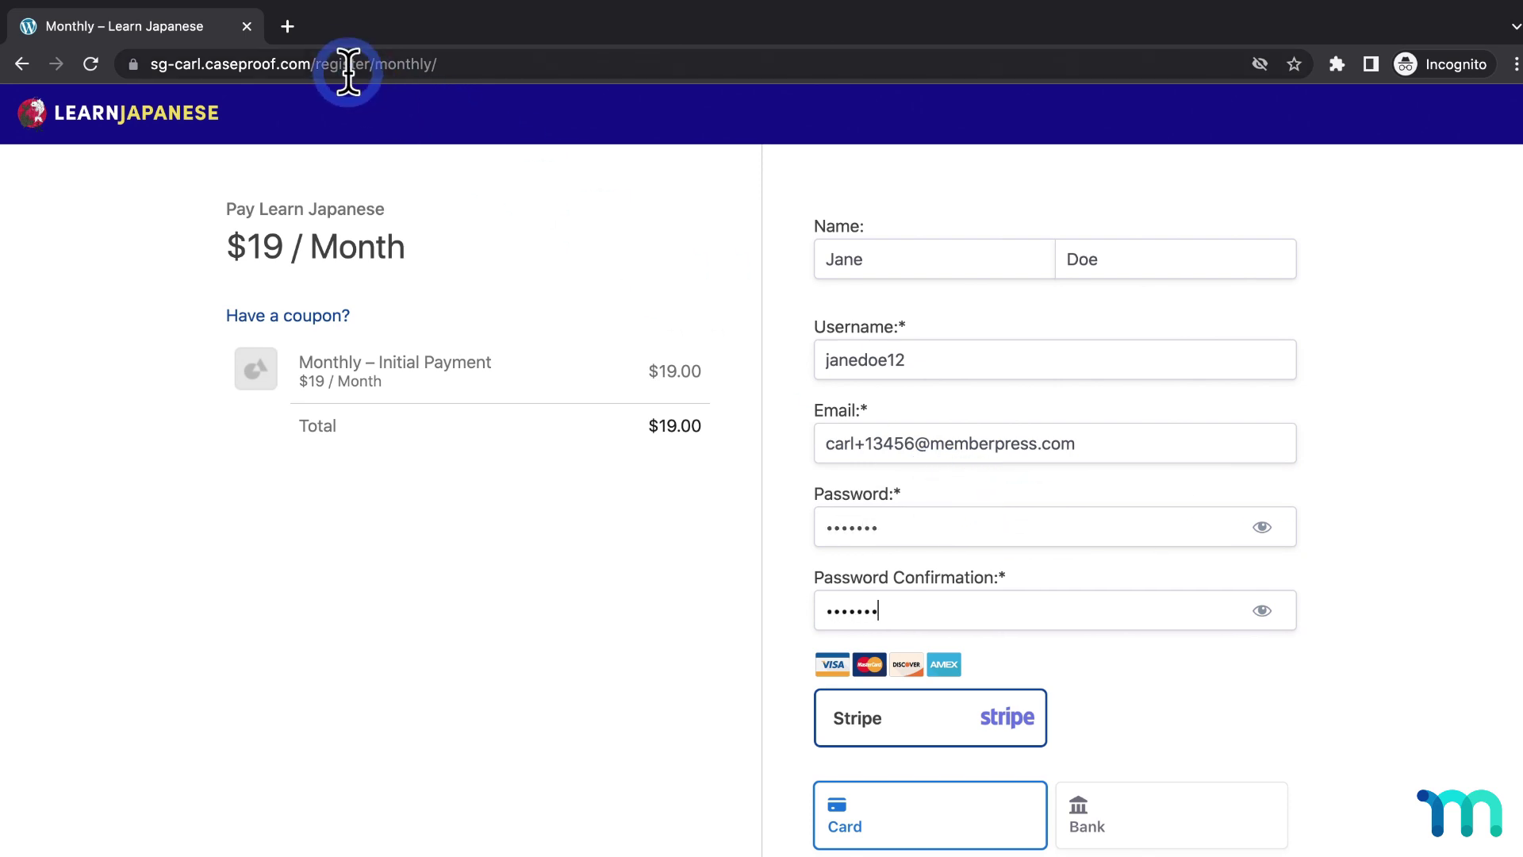
{"action": "left_click", "coordinate": [291, 29]}
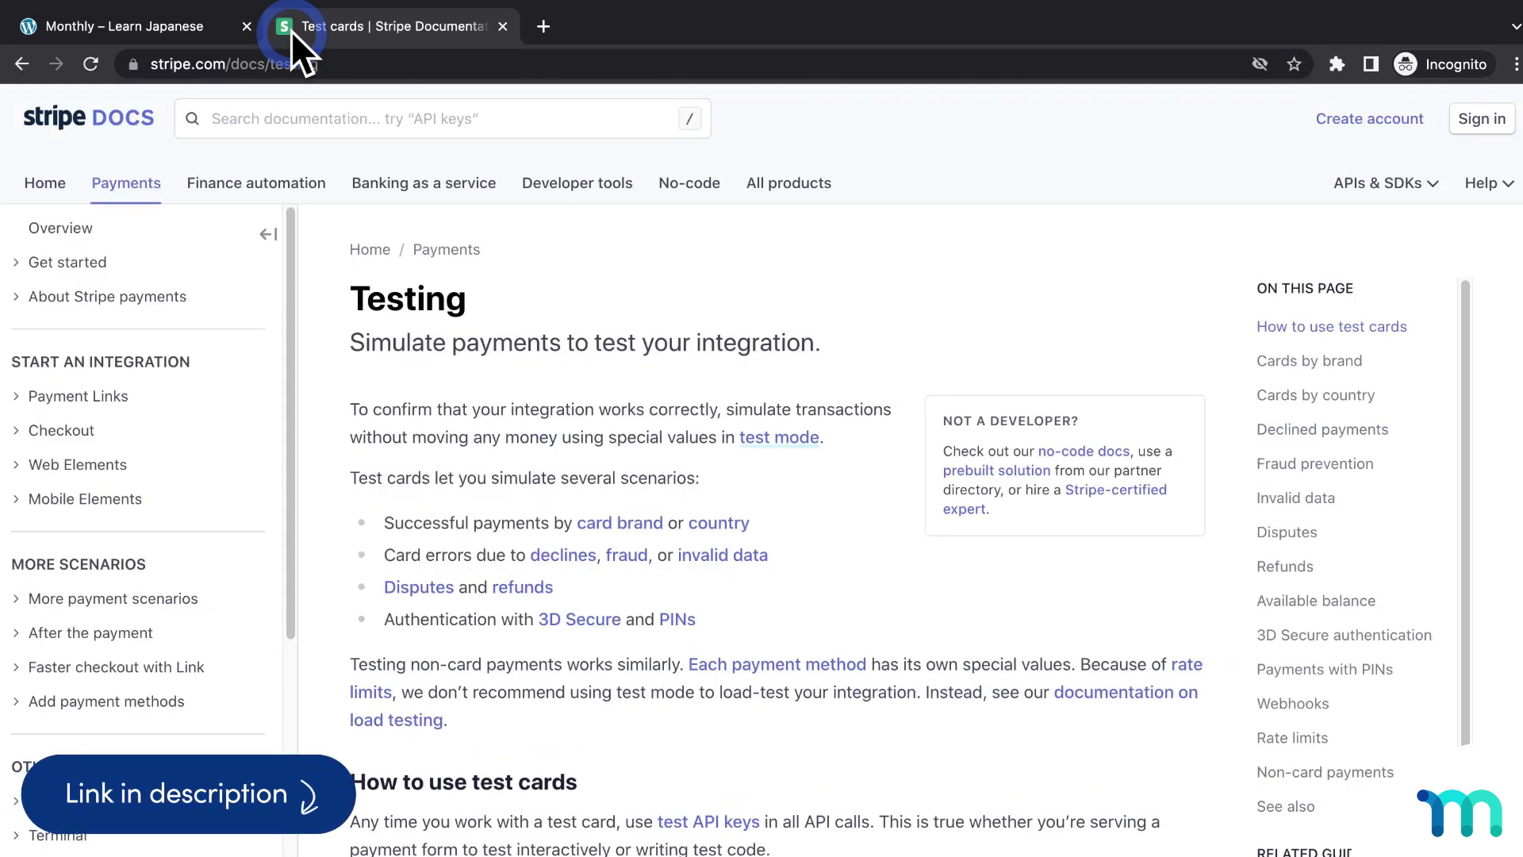
{"action": "scroll", "coordinate": [670, 319], "scroll_direction": "down", "scroll_amount": 10}
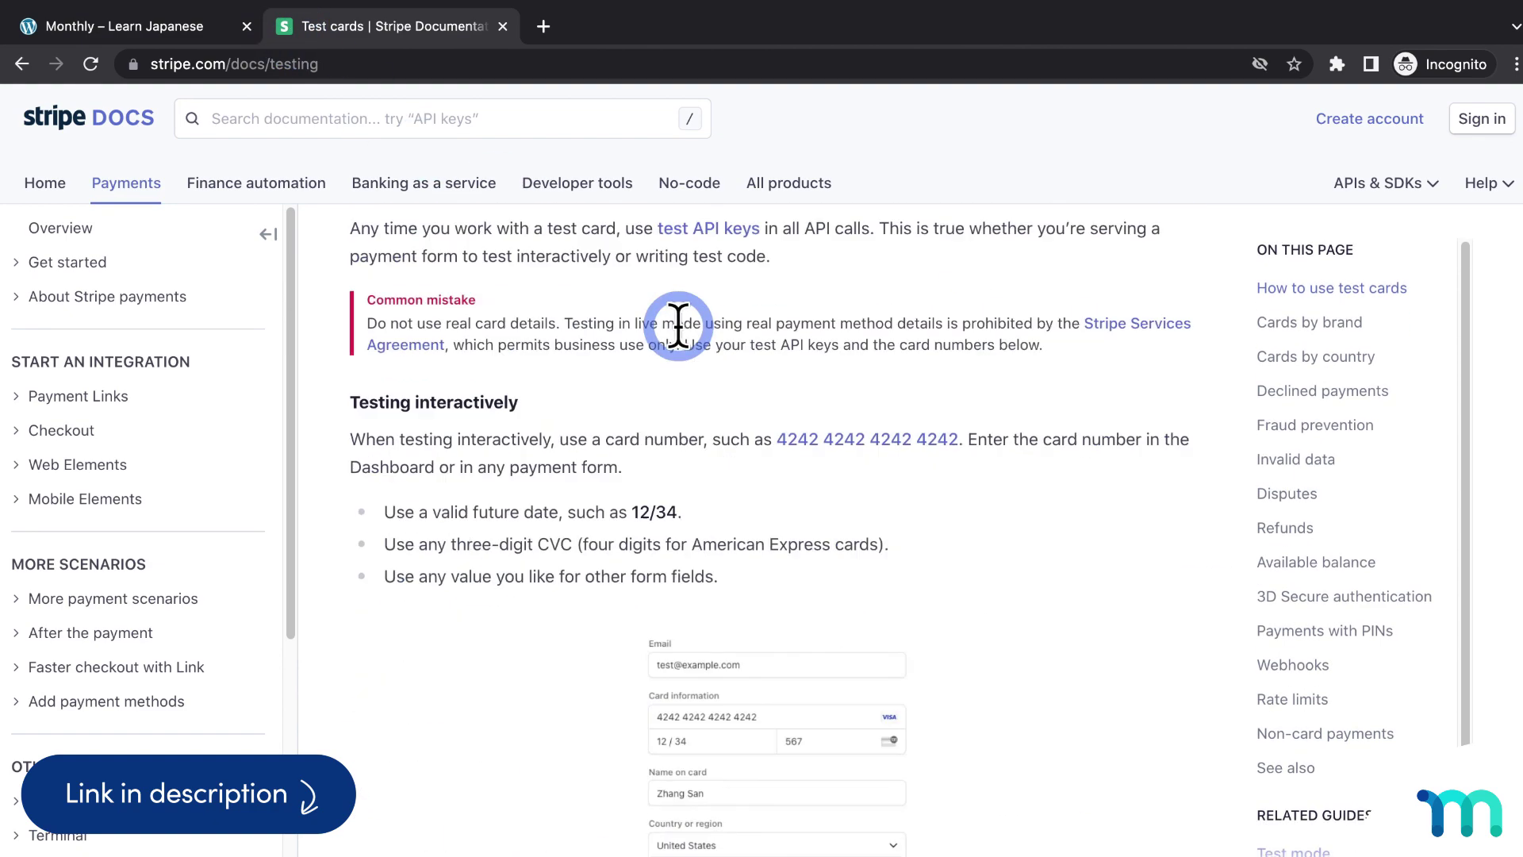
{"action": "scroll", "coordinate": [678, 323], "scroll_direction": "down", "scroll_amount": 10}
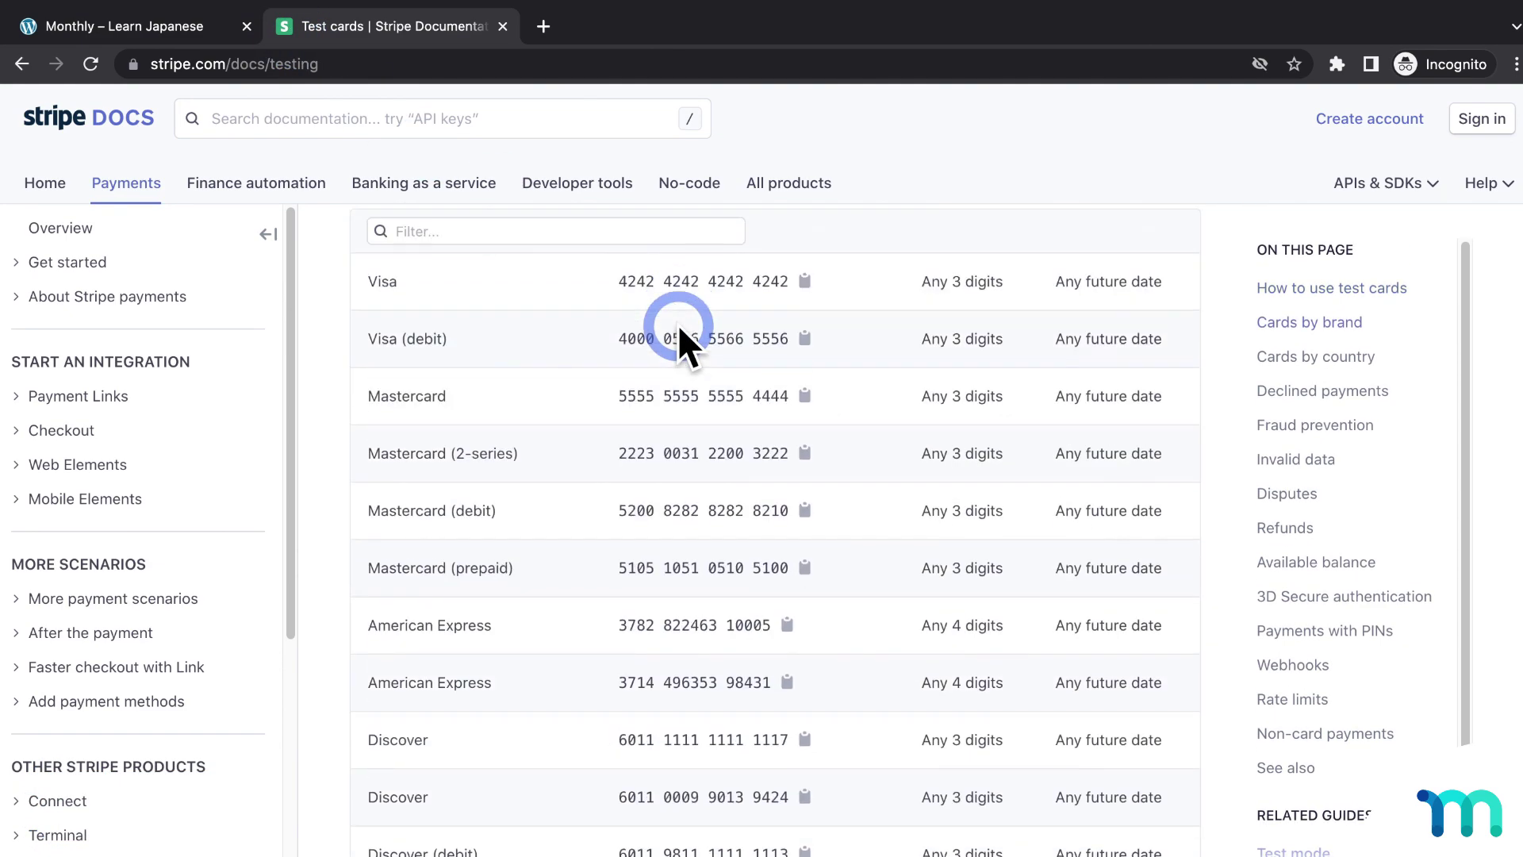
{"action": "left_click", "coordinate": [806, 286]}
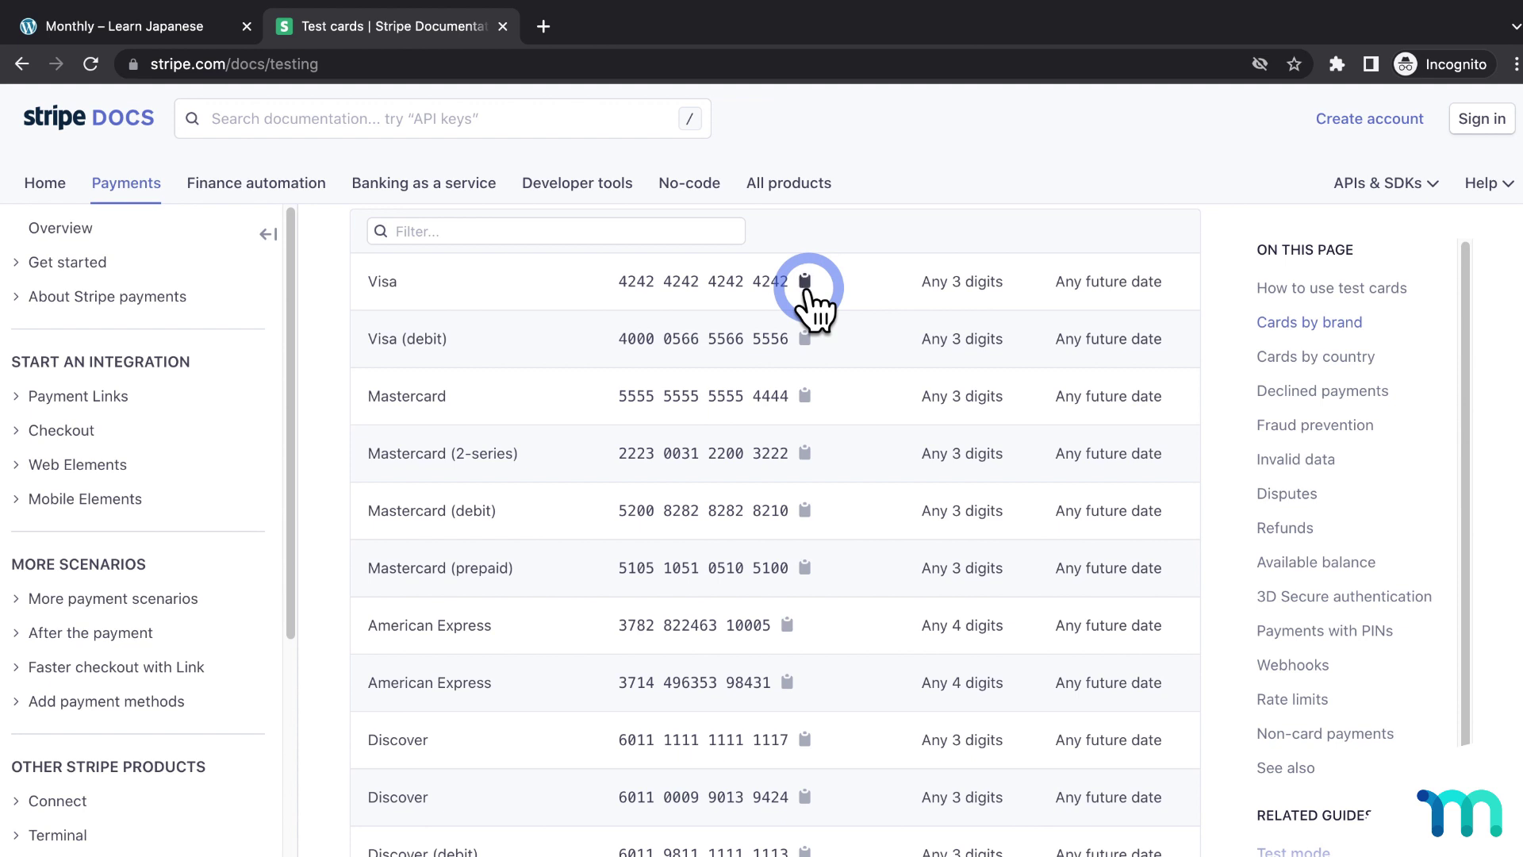
Back on the signup form, paste the Visa test card number into the card field
{"action": "left_click", "coordinate": [211, 30]}
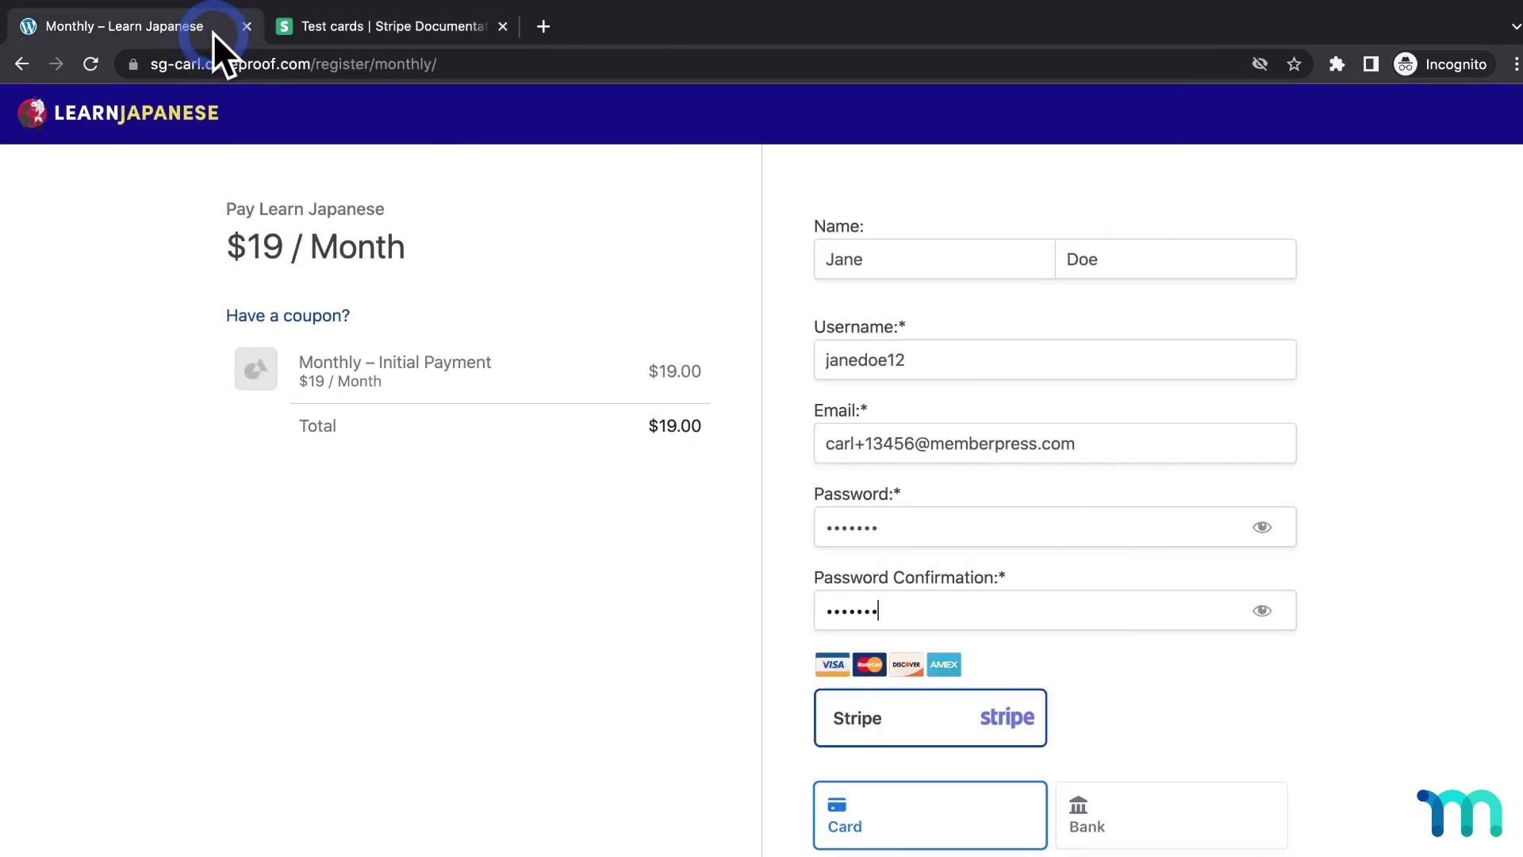
{"action": "left_click", "coordinate": [1419, 503]}
{"action": "scroll", "coordinate": [1418, 503], "scroll_direction": "down", "scroll_amount": 5}
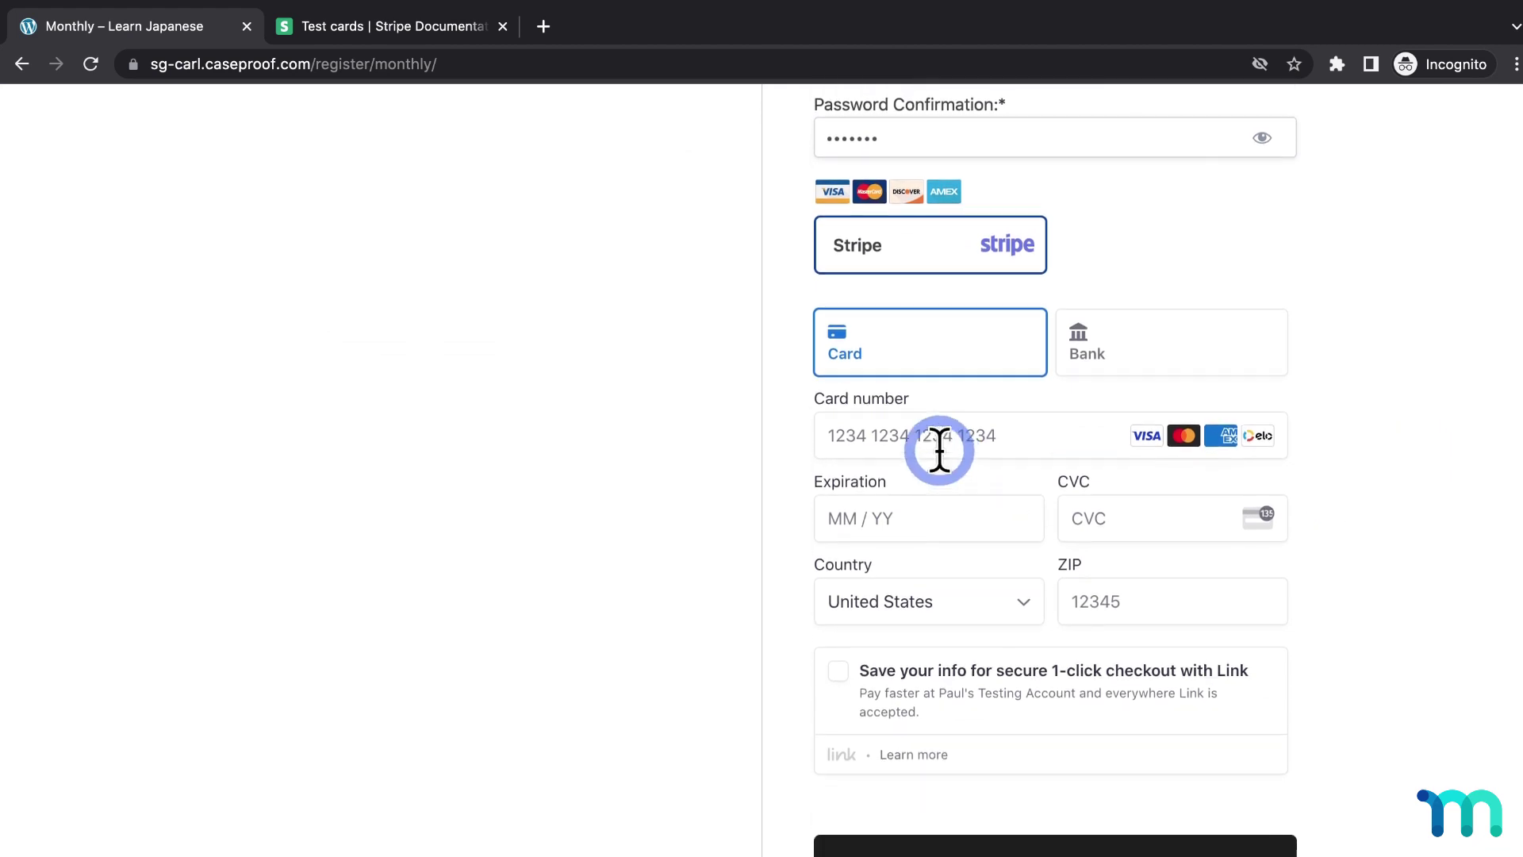
{"action": "left_click", "coordinate": [941, 441]}
{"action": "key", "text": "super+v"}
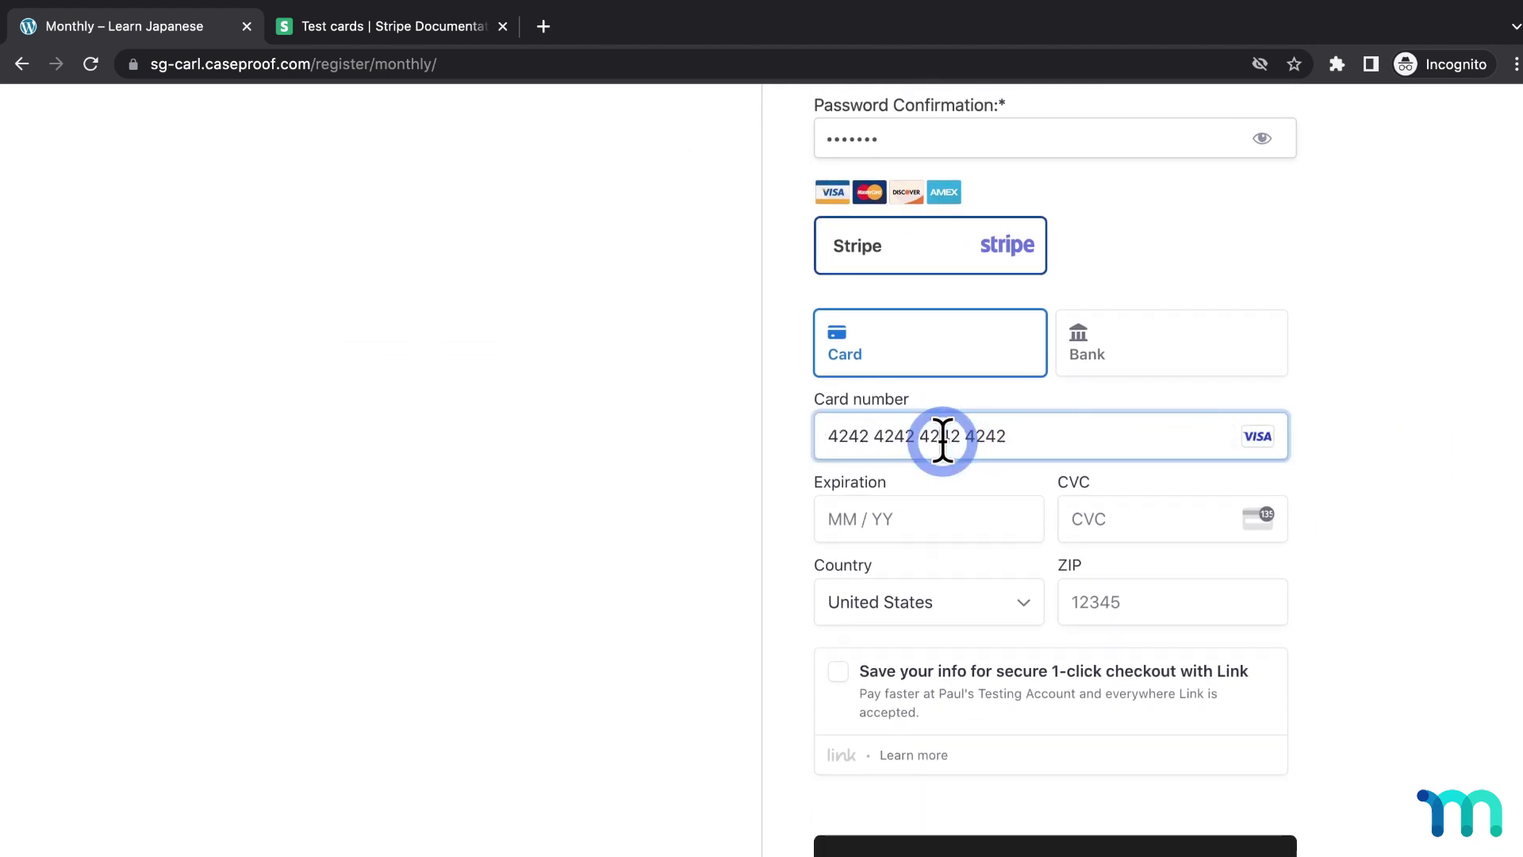
Enter CVC 123, expiry 11 / 24 and ZIP 90210, then submit the signup
{"action": "left_click", "coordinate": [1092, 519]}
{"action": "type", "text": "123"}
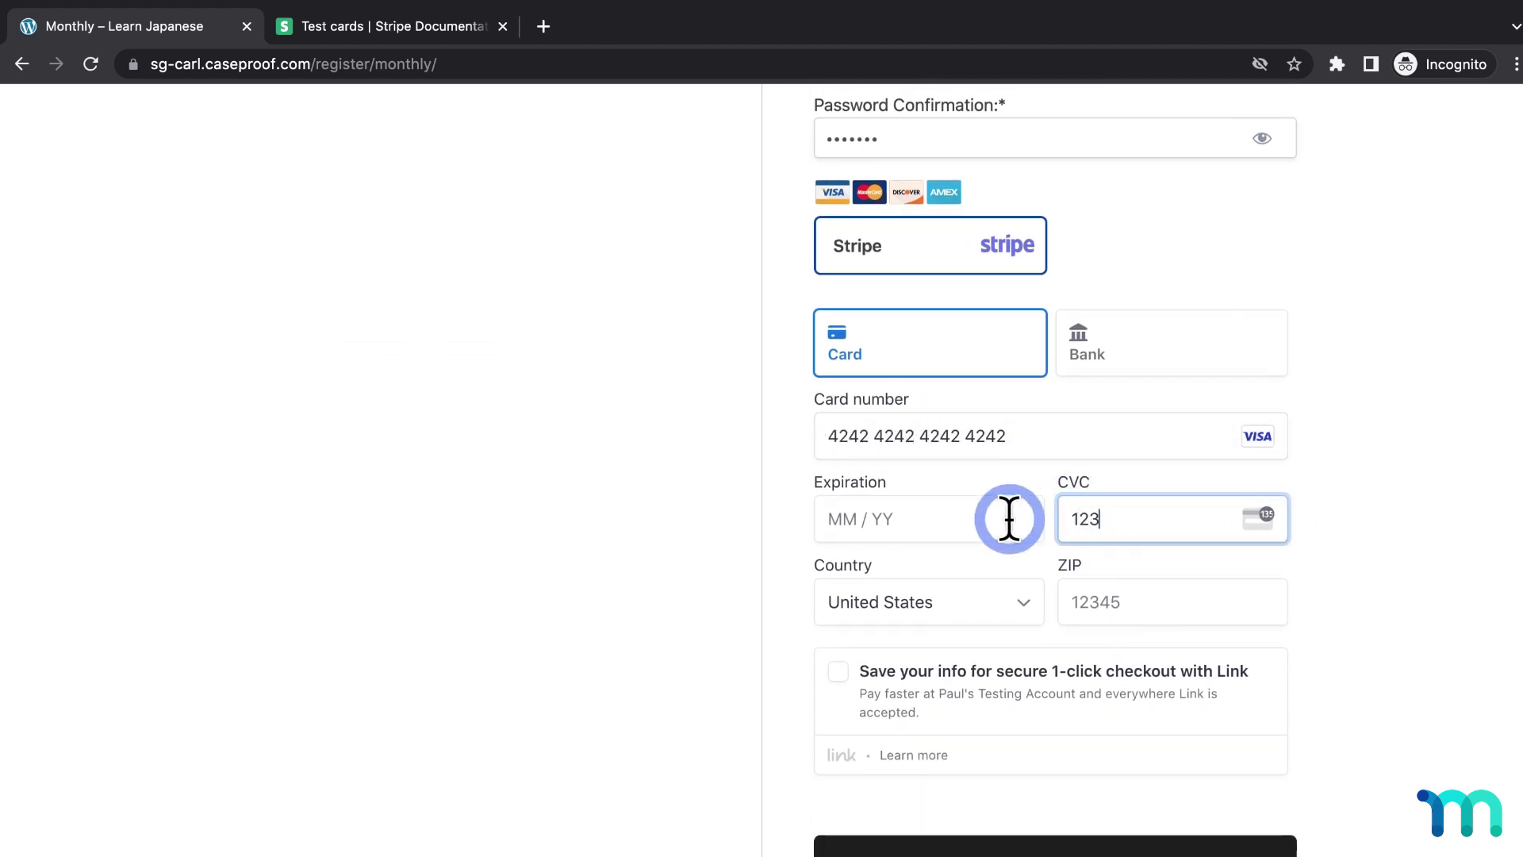
{"action": "left_click", "coordinate": [976, 518]}
{"action": "type", "text": "11 / 24"}
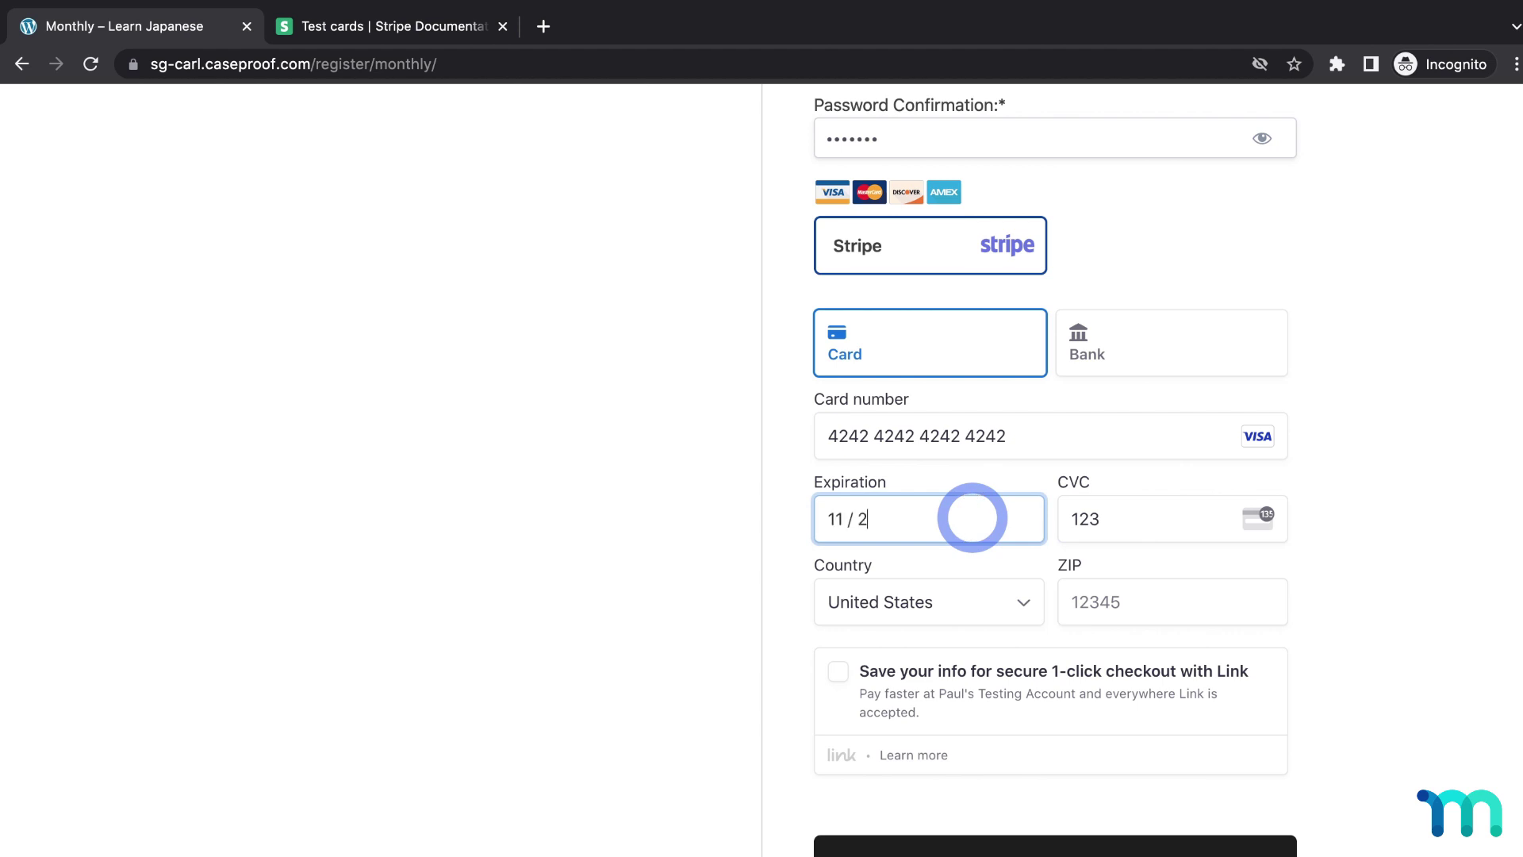
{"action": "left_click", "coordinate": [1116, 591]}
{"action": "type", "text": "90210"}
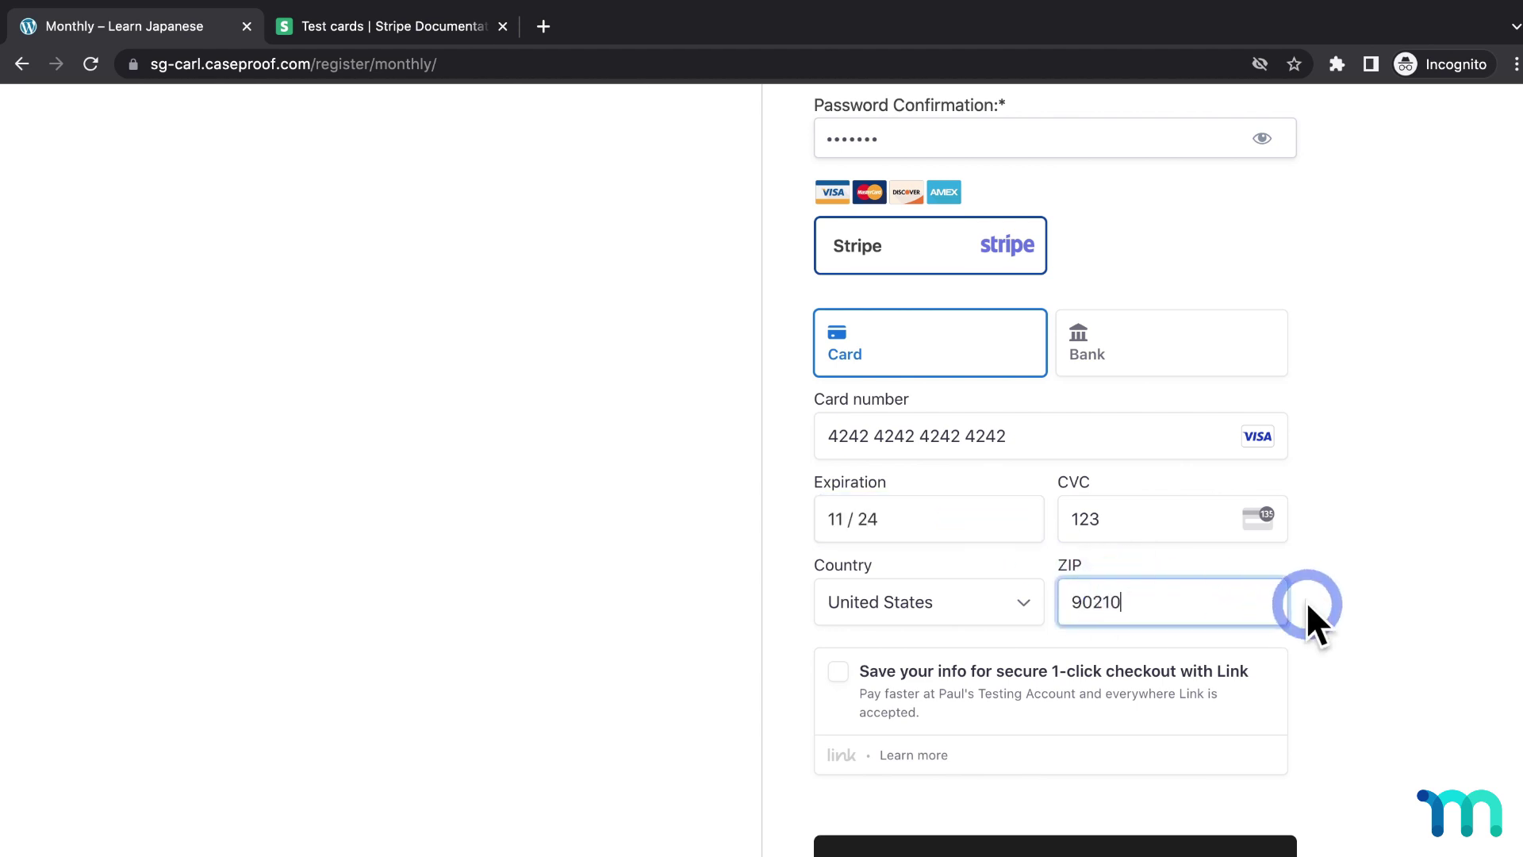
{"action": "left_click", "coordinate": [1099, 848]}
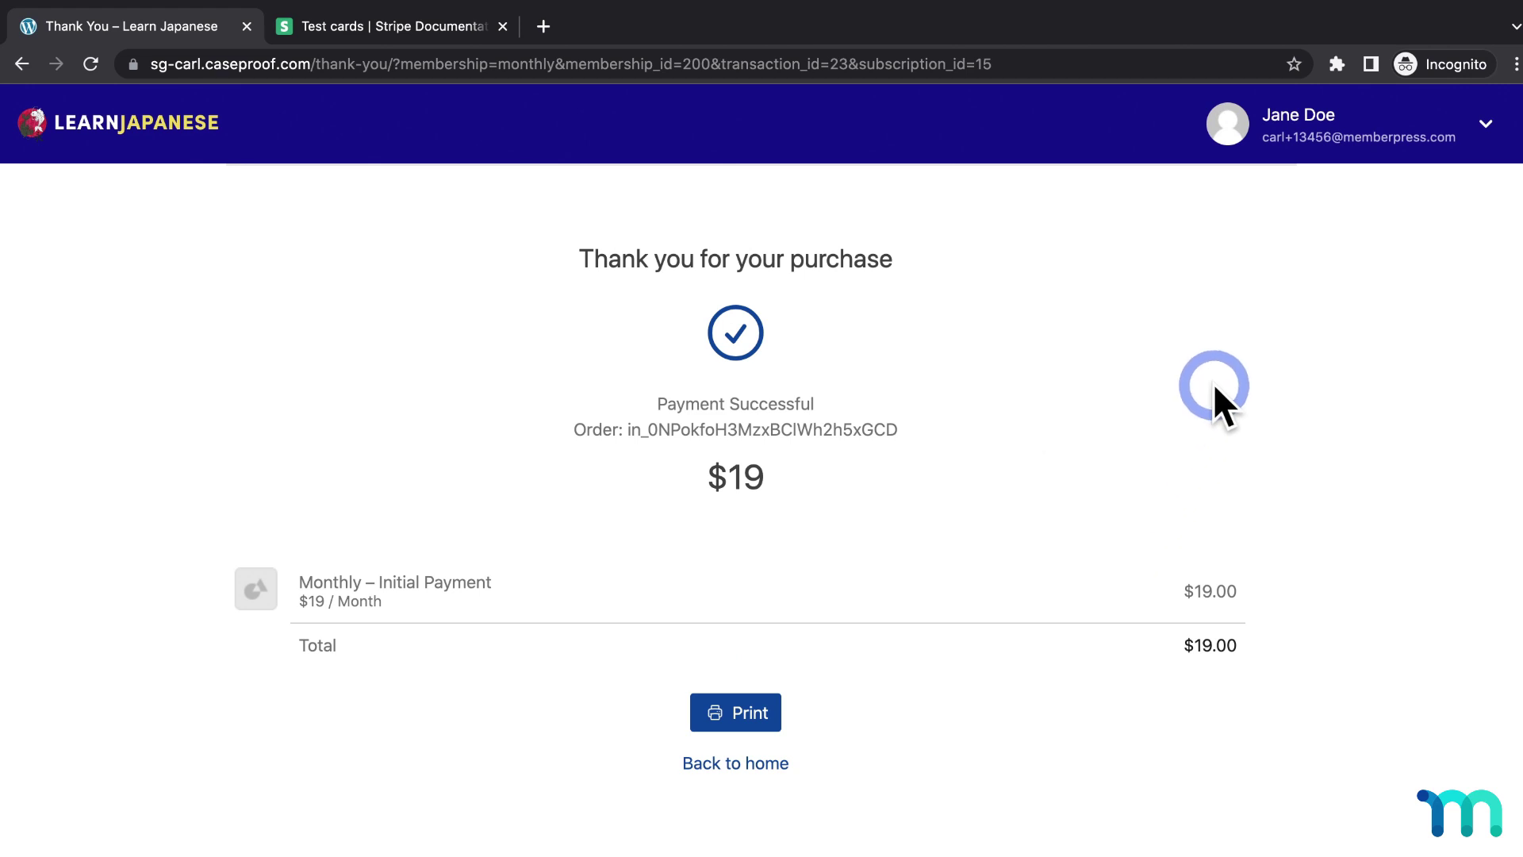
Check the member's Account Subscriptions for the Active Monthly plan, then view Payments
{"action": "left_click", "coordinate": [1480, 129]}
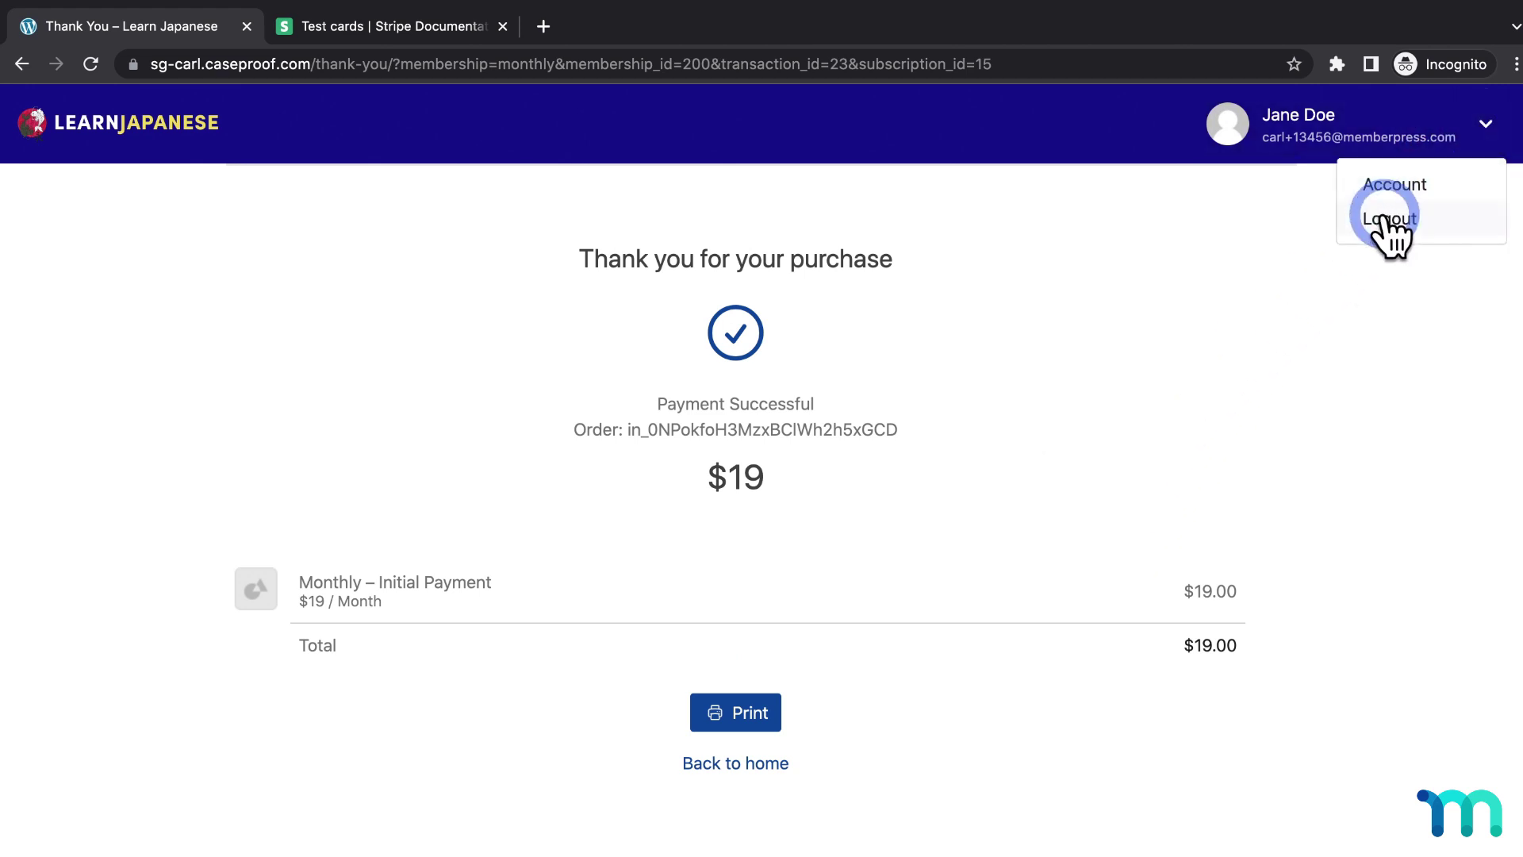
{"action": "left_click", "coordinate": [1394, 188]}
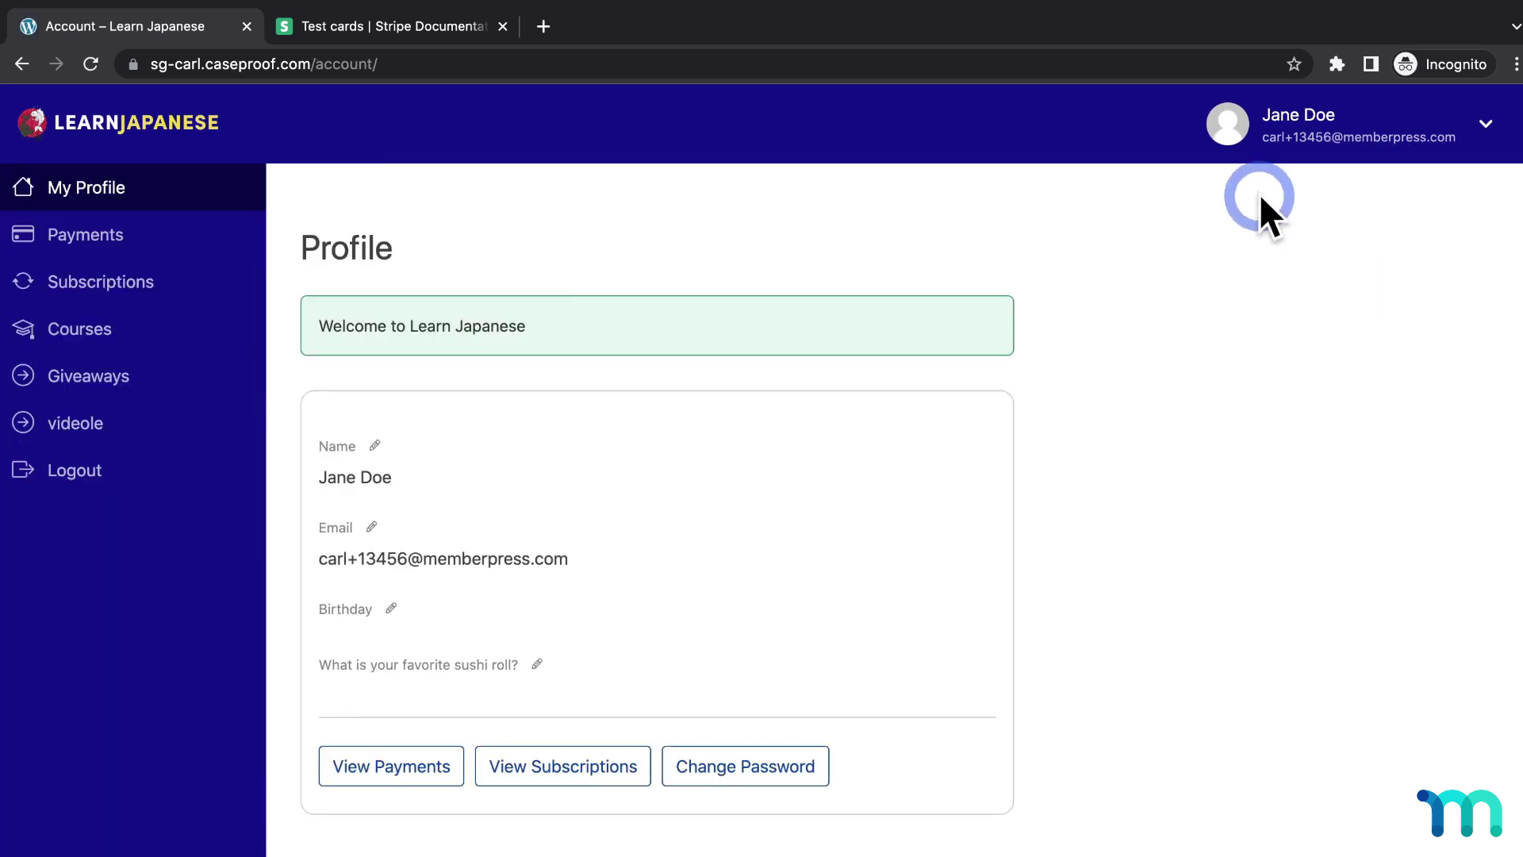
{"action": "left_click", "coordinate": [176, 284]}
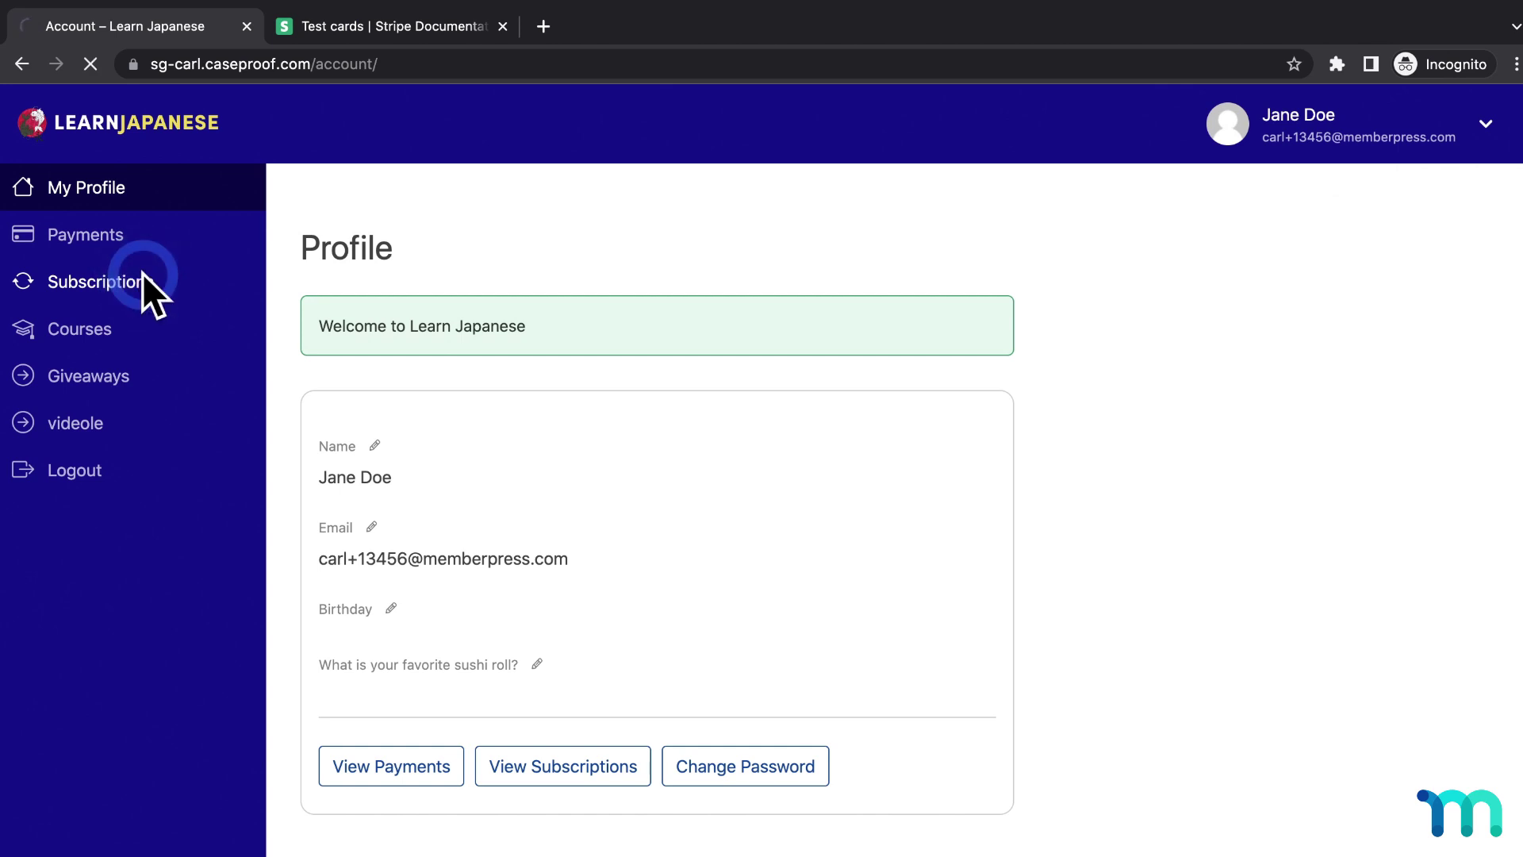
{"action": "left_click", "coordinate": [301, 406]}
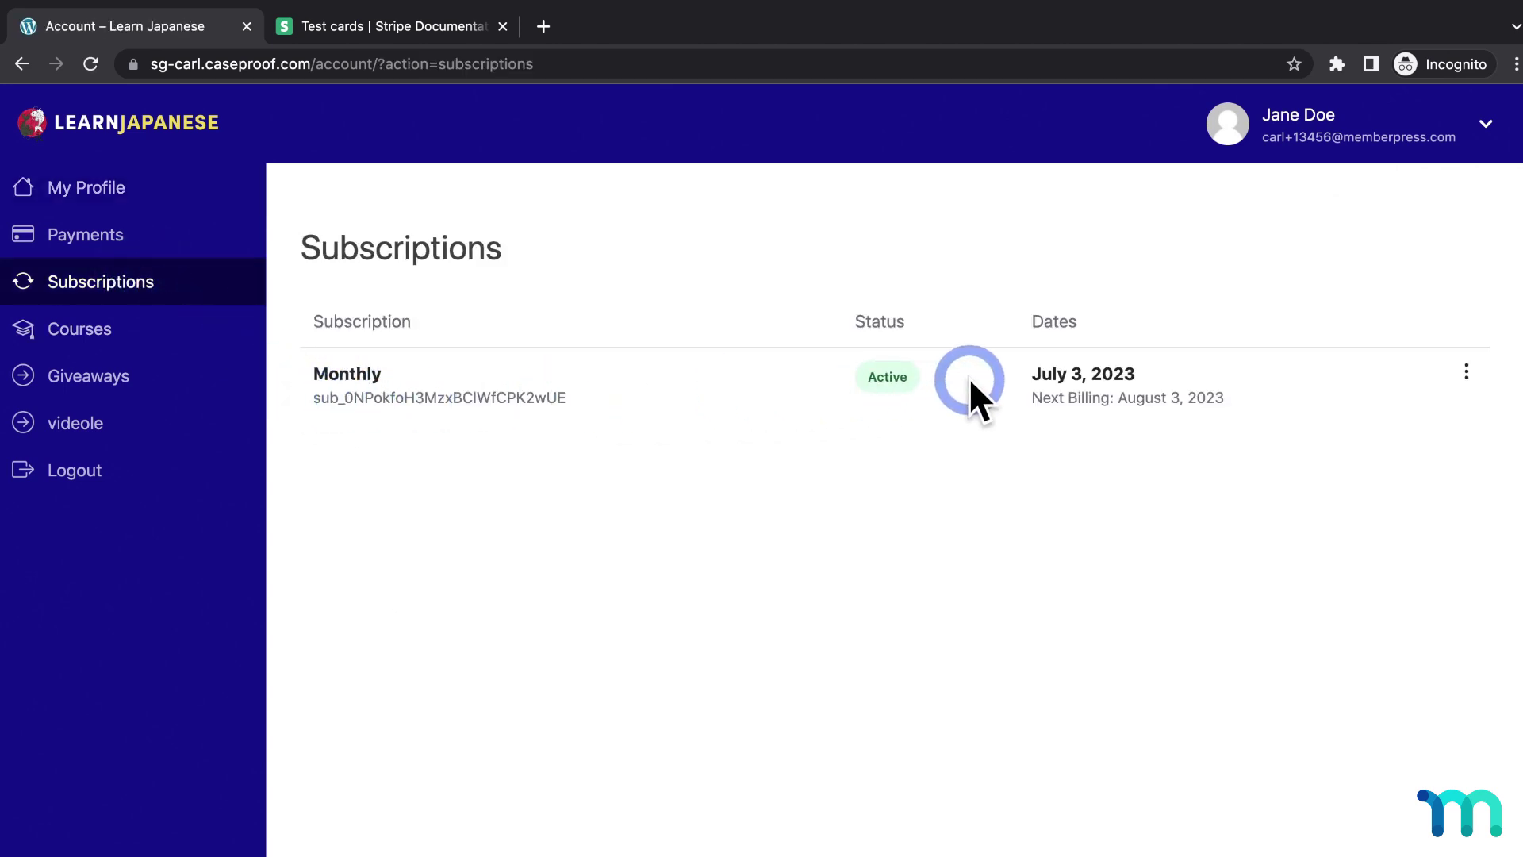
{"action": "left_click", "coordinate": [119, 237]}
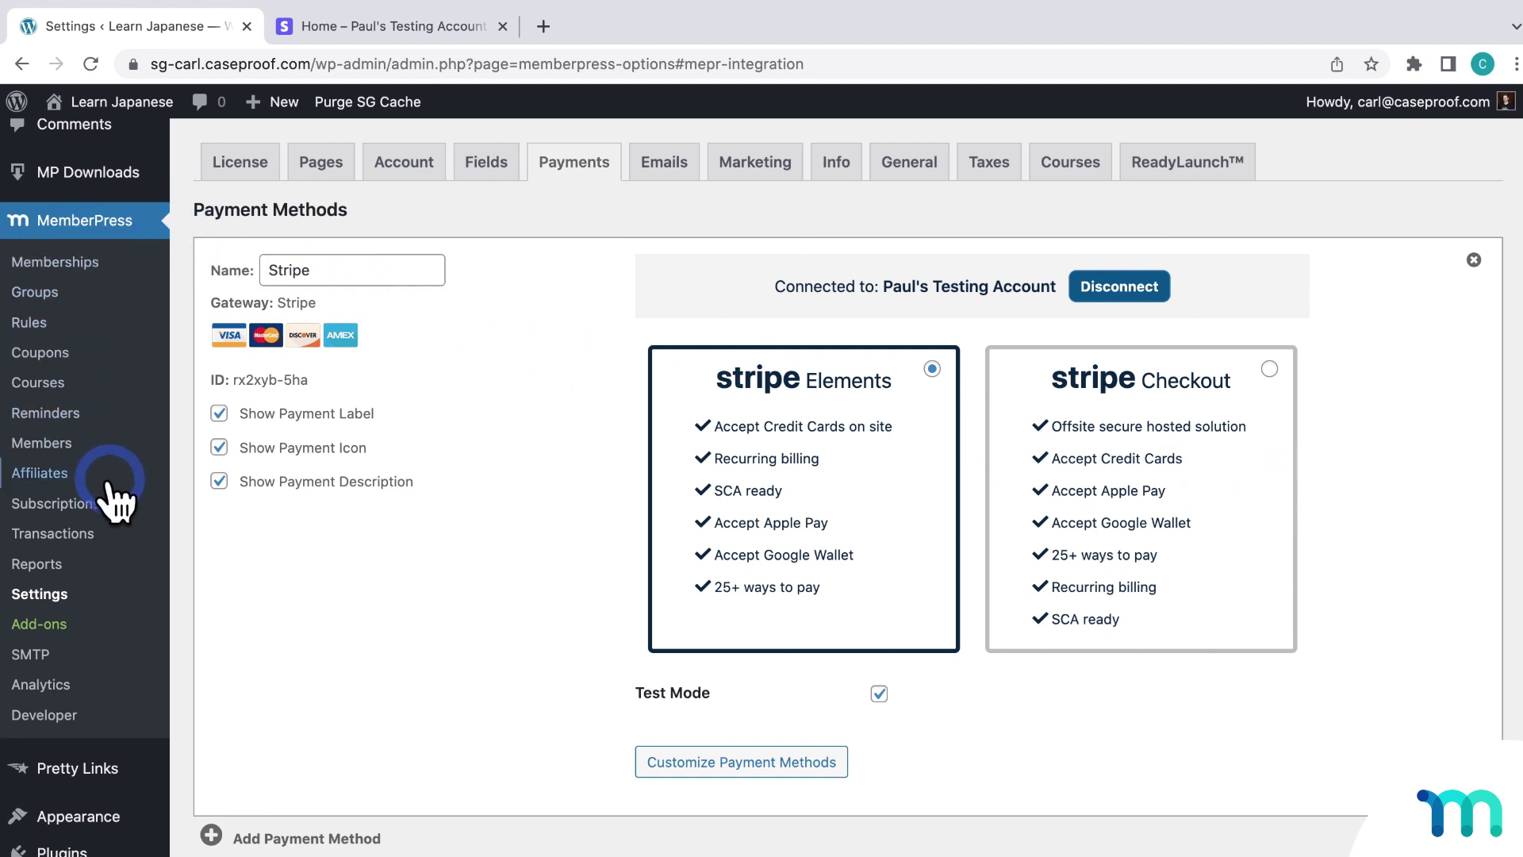
Verify transaction 24 in MemberPress Transactions is a Complete $19 Monthly Stripe payment, then view Stripe
{"action": "left_click", "coordinate": [89, 536]}
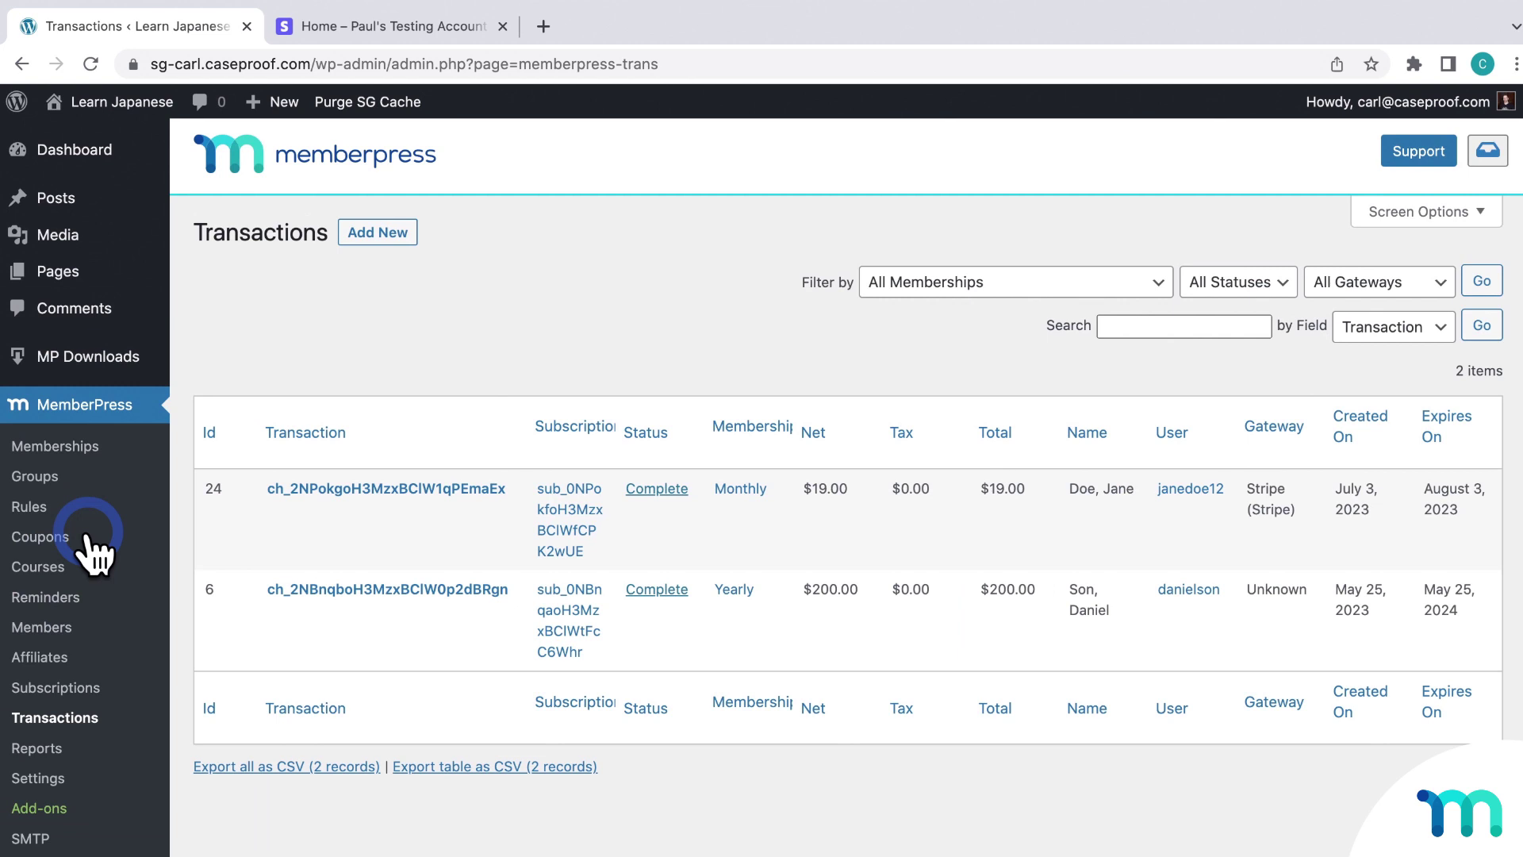
{"action": "mouse_move", "coordinate": [225, 486]}
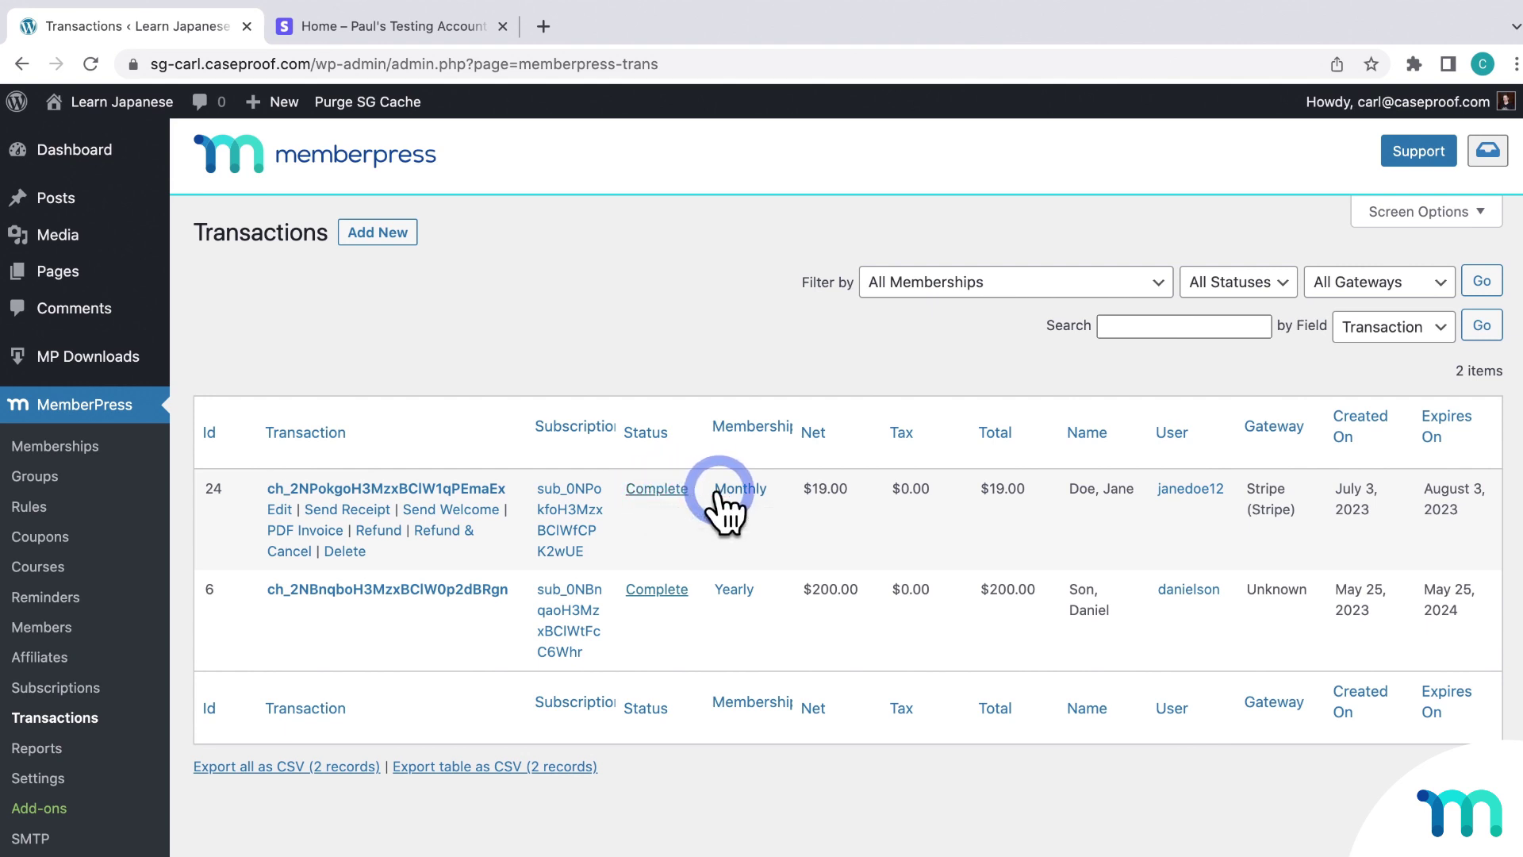
{"action": "left_click", "coordinate": [416, 28]}
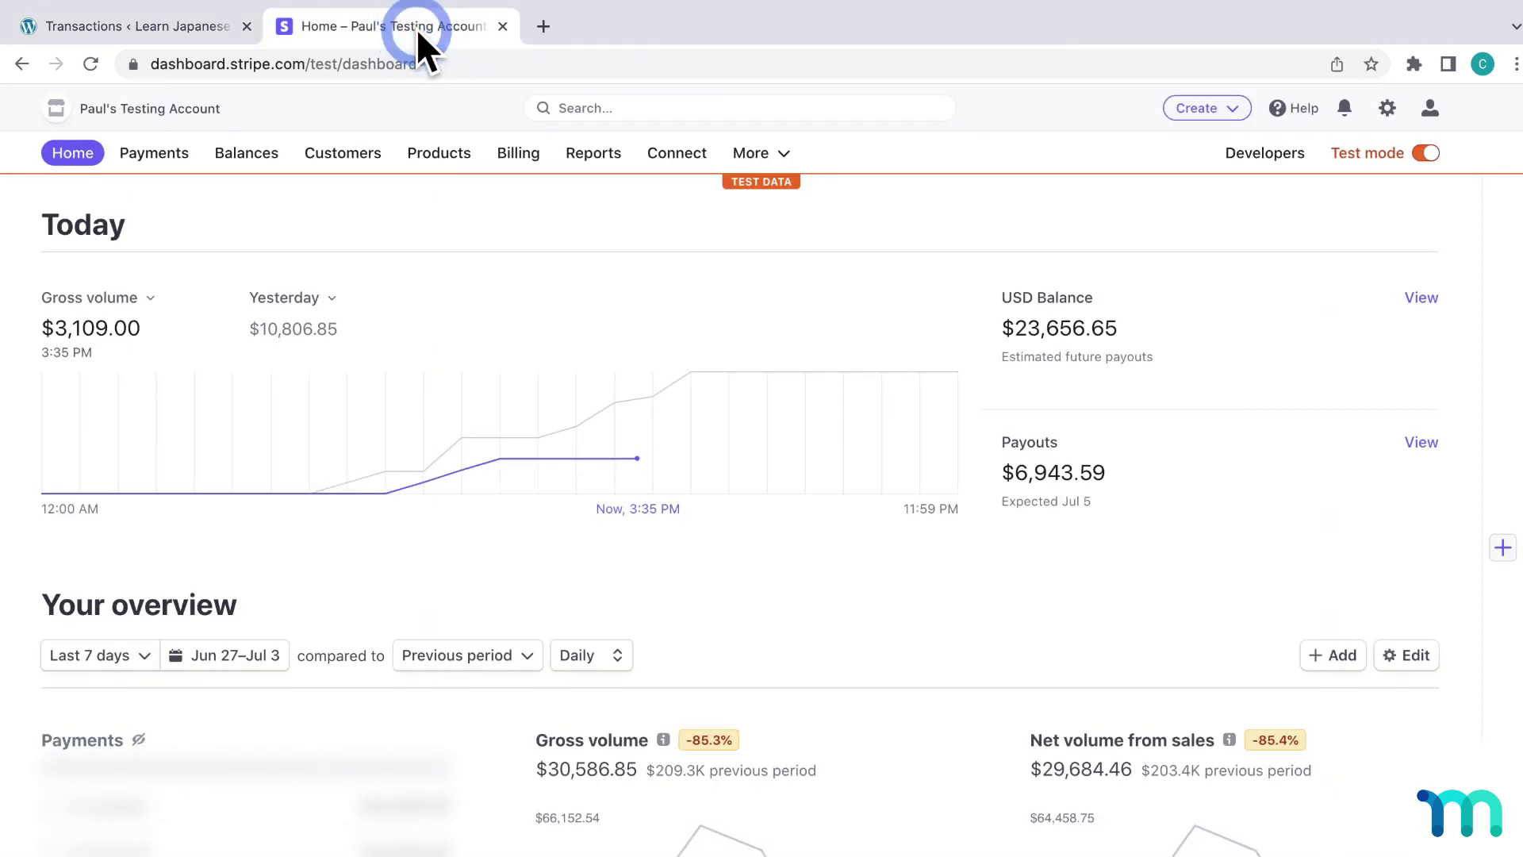
Review the $19.00 Subscription creation payment's details in Stripe's Payments list
{"action": "left_click", "coordinate": [161, 157]}
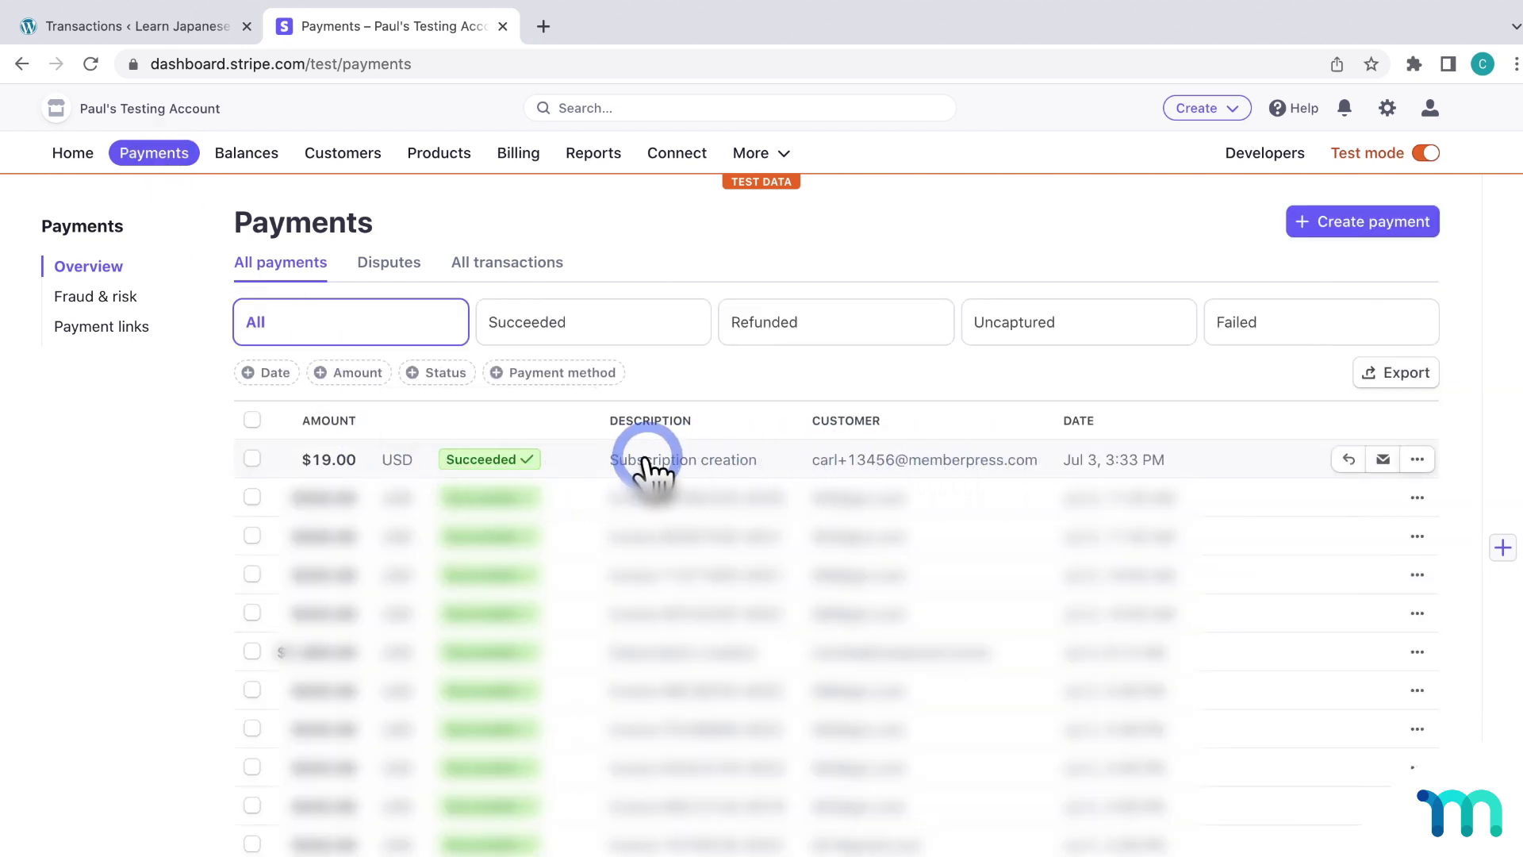
{"action": "left_click", "coordinate": [691, 464]}
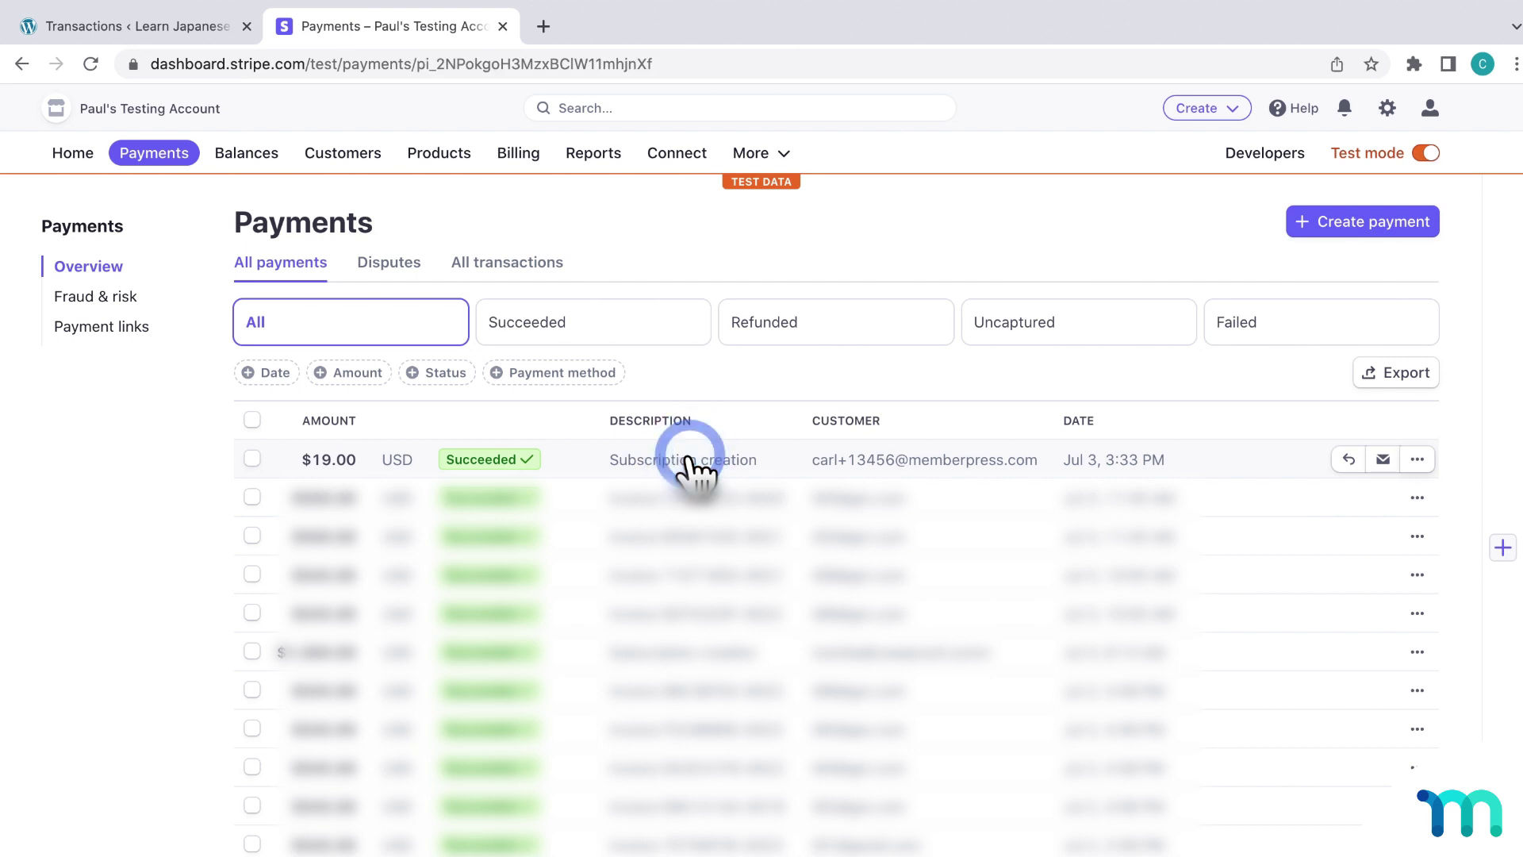
{"action": "left_click", "coordinate": [1134, 306]}
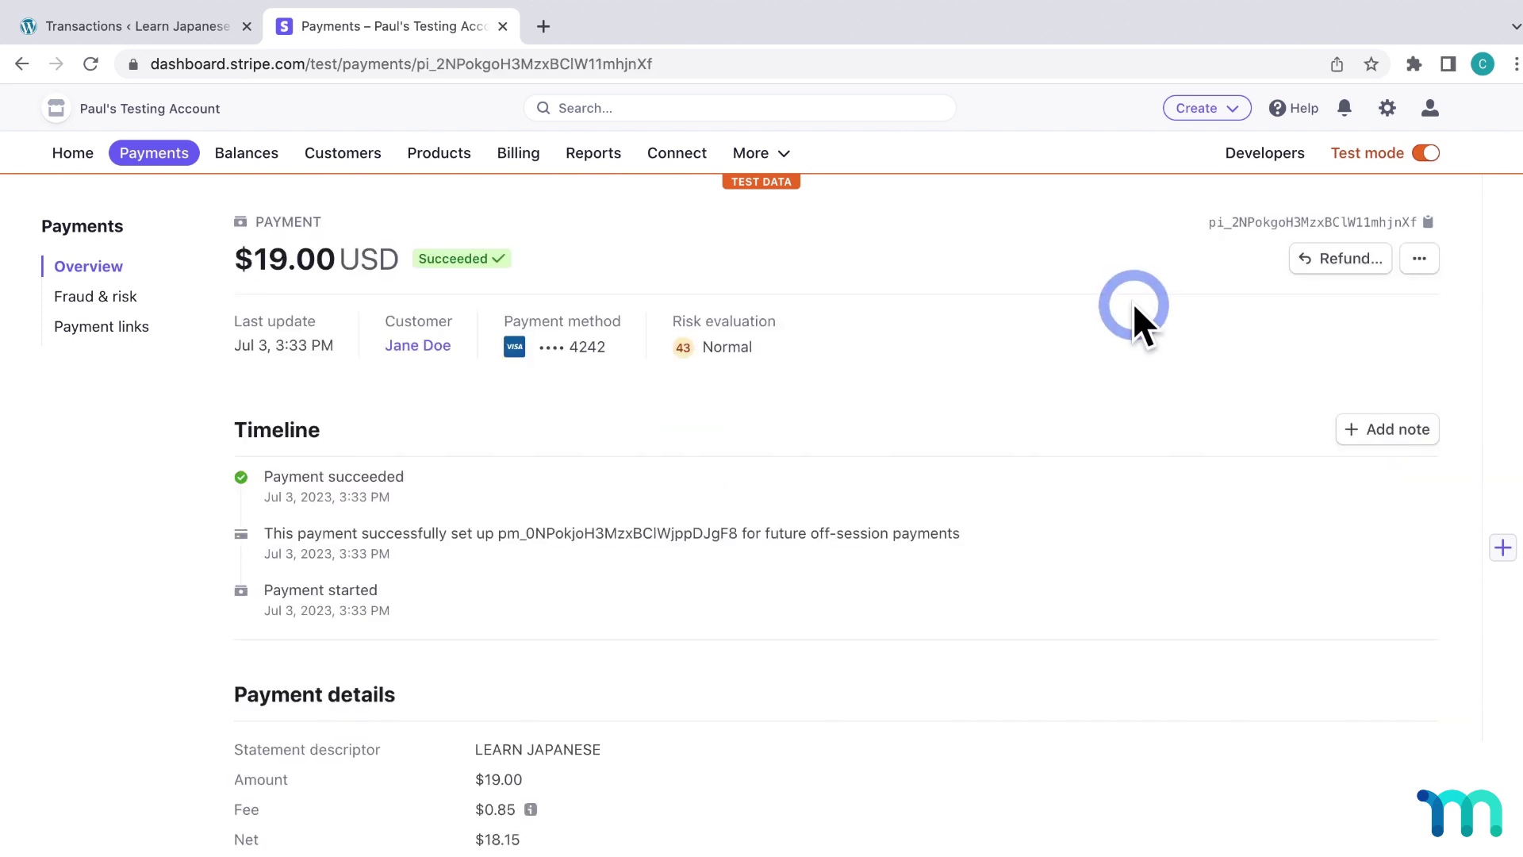
{"action": "scroll", "coordinate": [1187, 306], "scroll_direction": "down", "scroll_amount": 1}
{"action": "left_click", "coordinate": [1187, 306]}
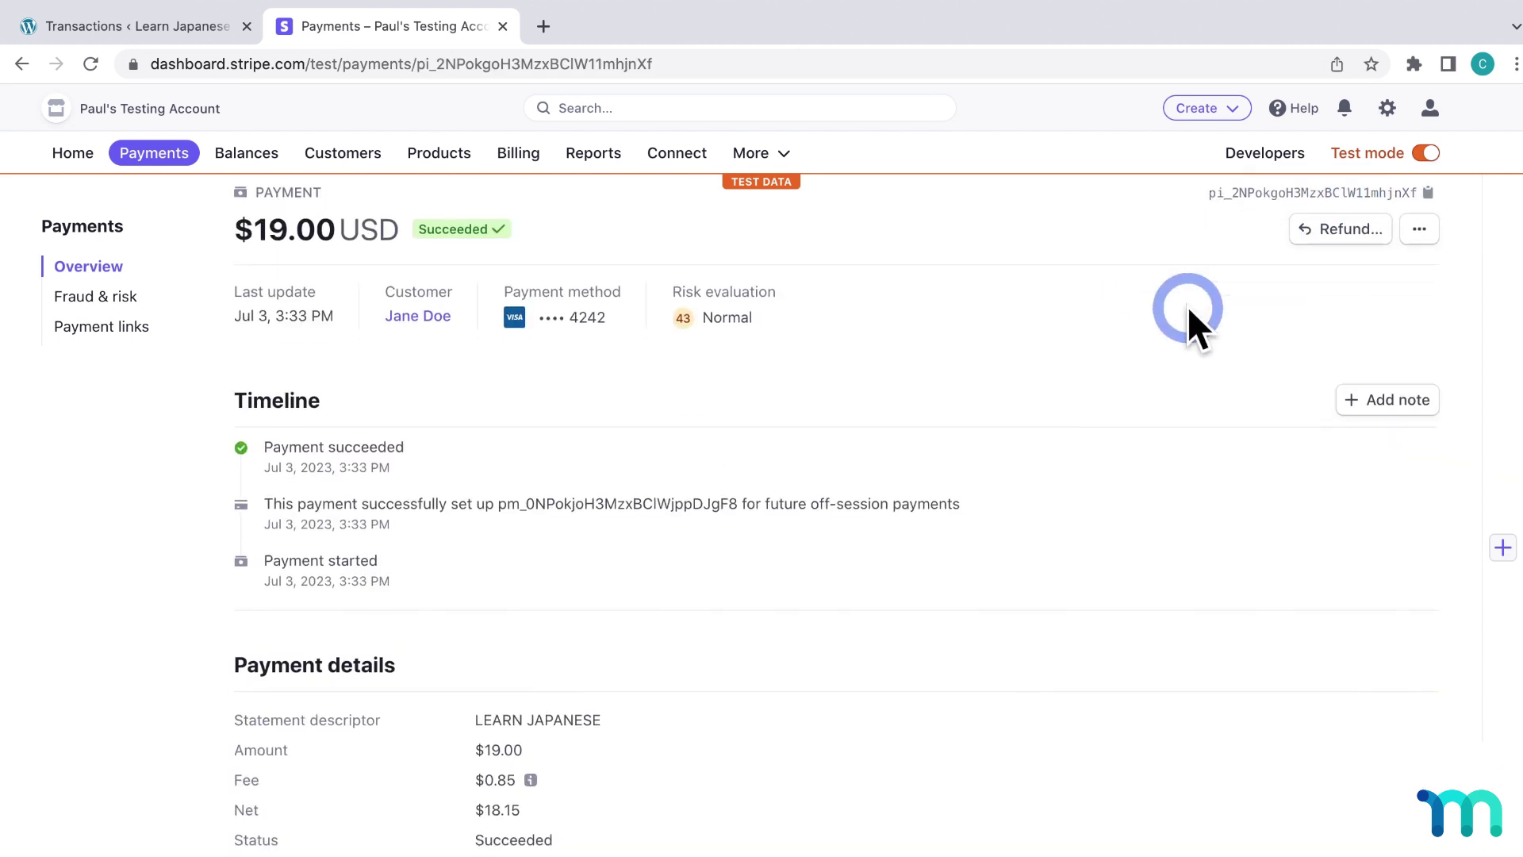
{"action": "scroll", "coordinate": [1188, 306], "scroll_direction": "down", "scroll_amount": 6}
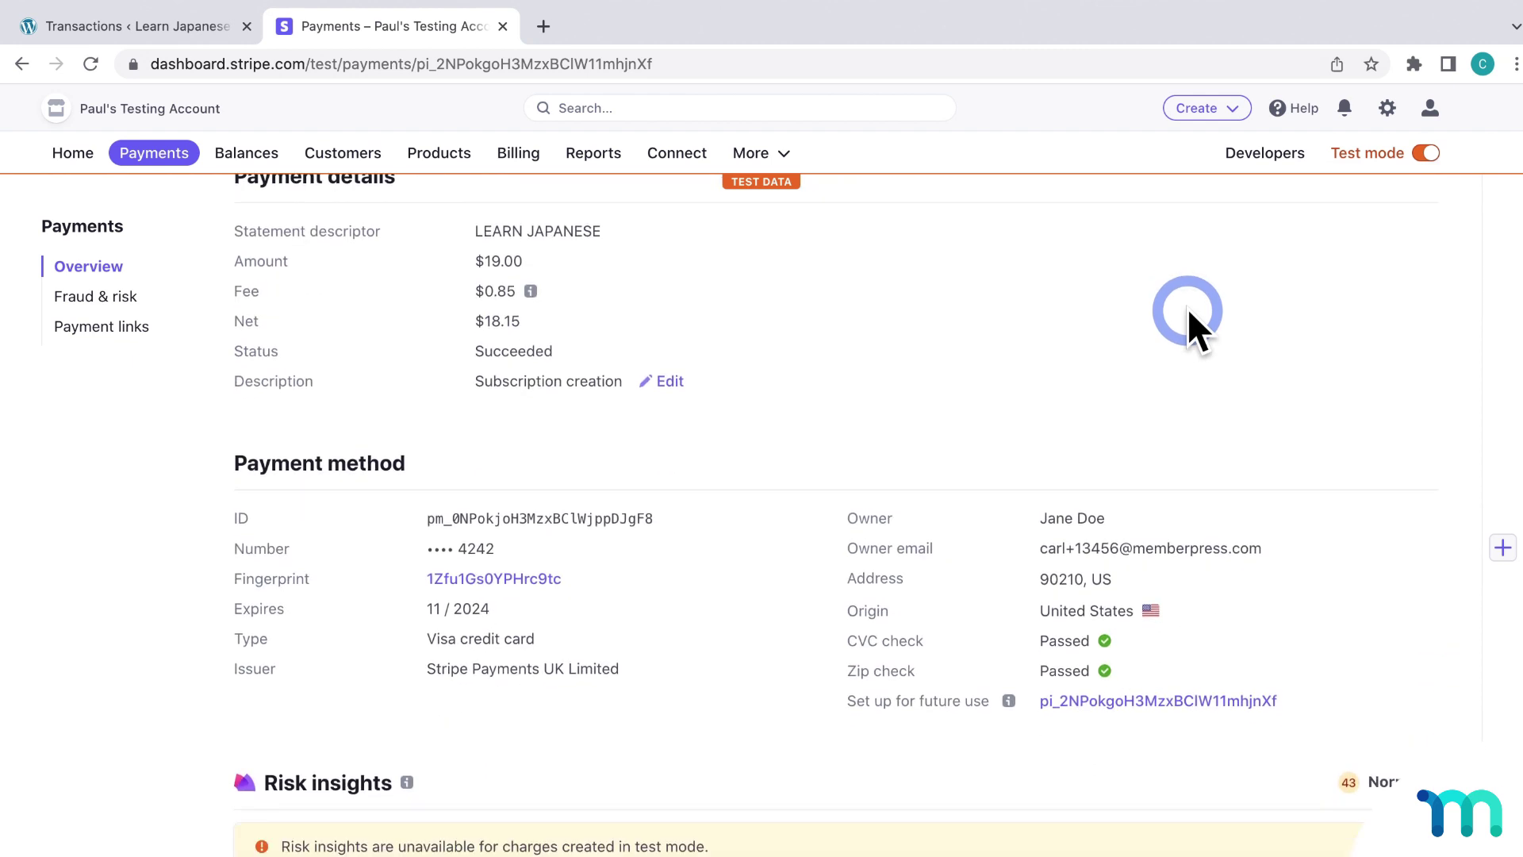
{"action": "scroll", "coordinate": [1187, 308], "scroll_direction": "up", "scroll_amount": 6}
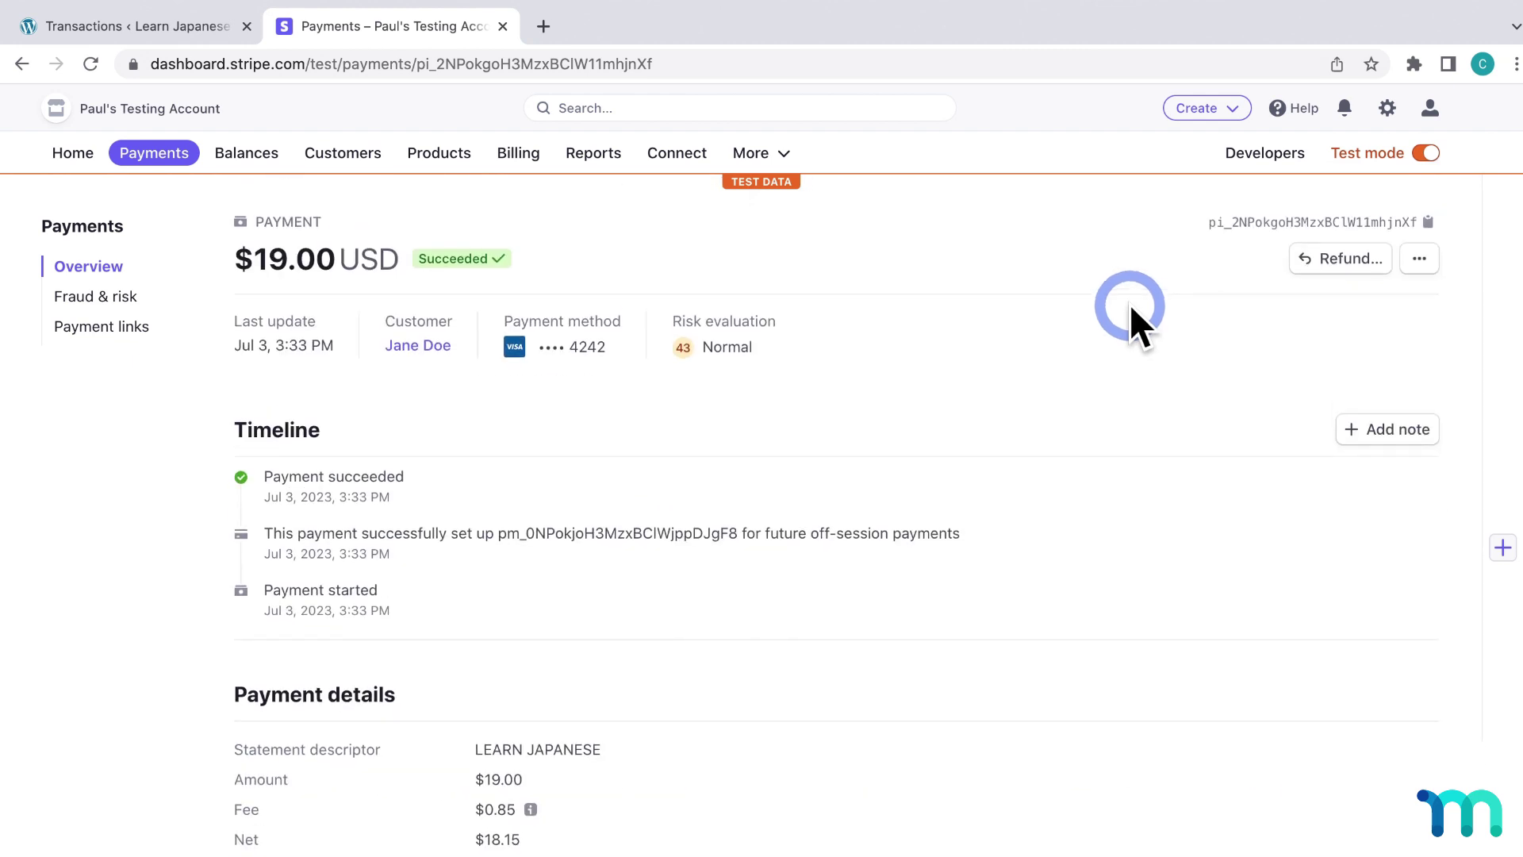
Return to Stripe Payments, inspect the $19.00 row's actions menu, then go back to MemberPress Transactions
{"action": "left_click", "coordinate": [155, 153]}
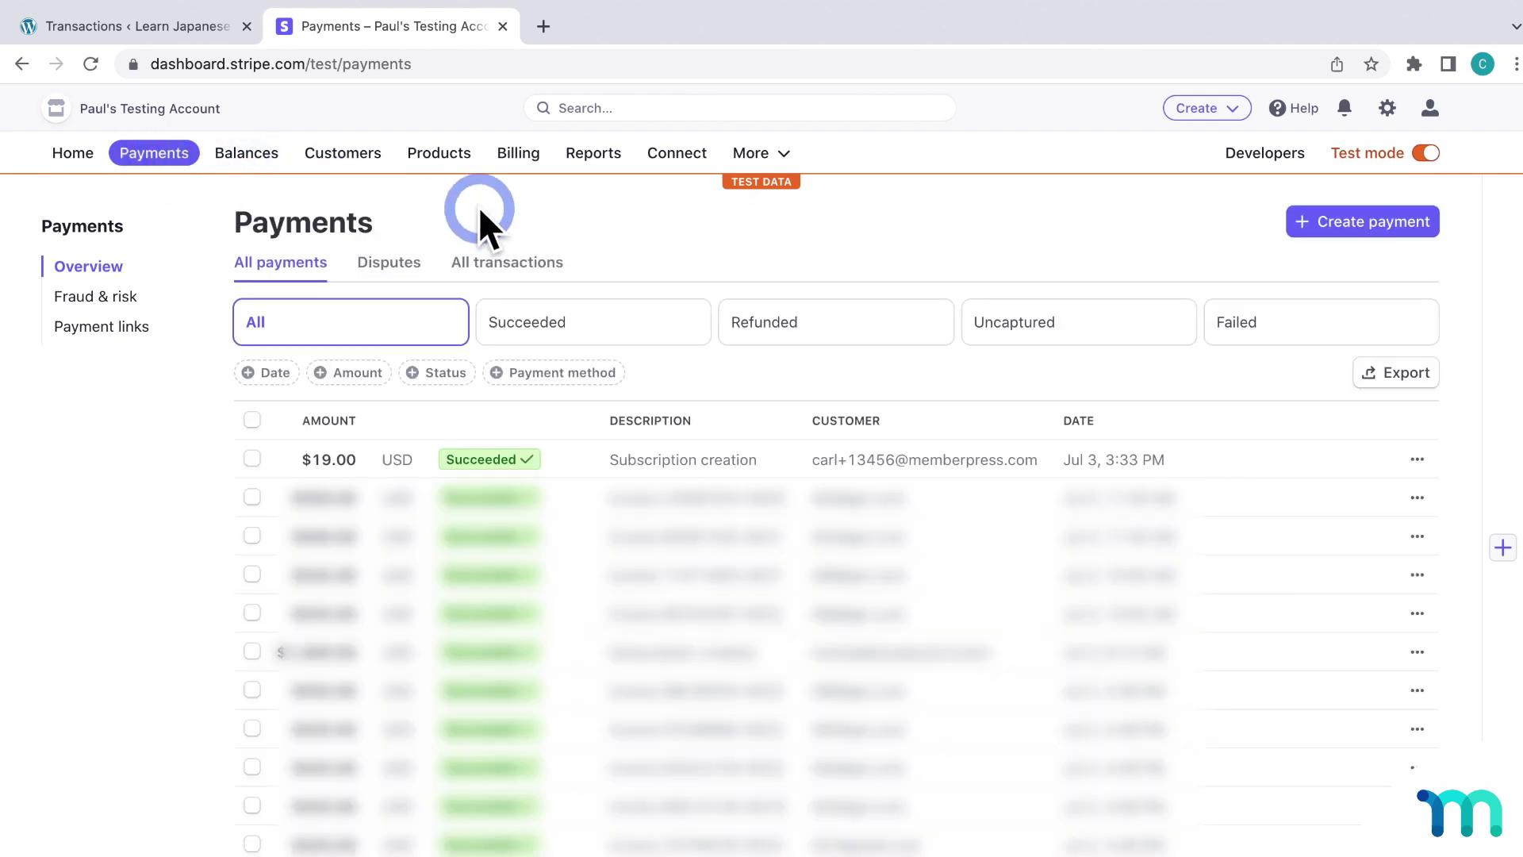
{"action": "left_click", "coordinate": [1418, 461]}
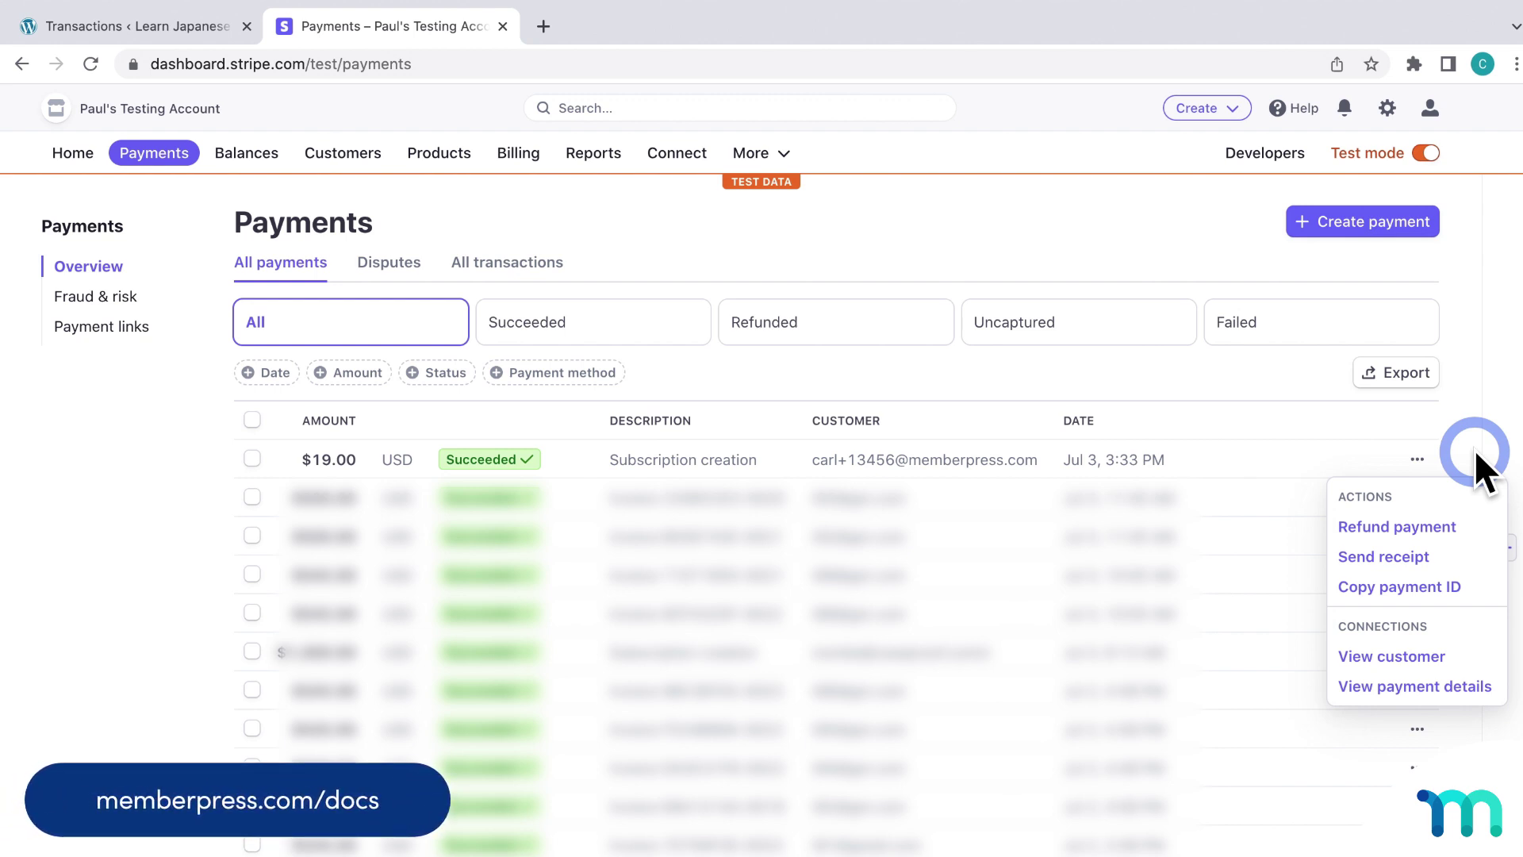
{"action": "left_click", "coordinate": [1474, 449]}
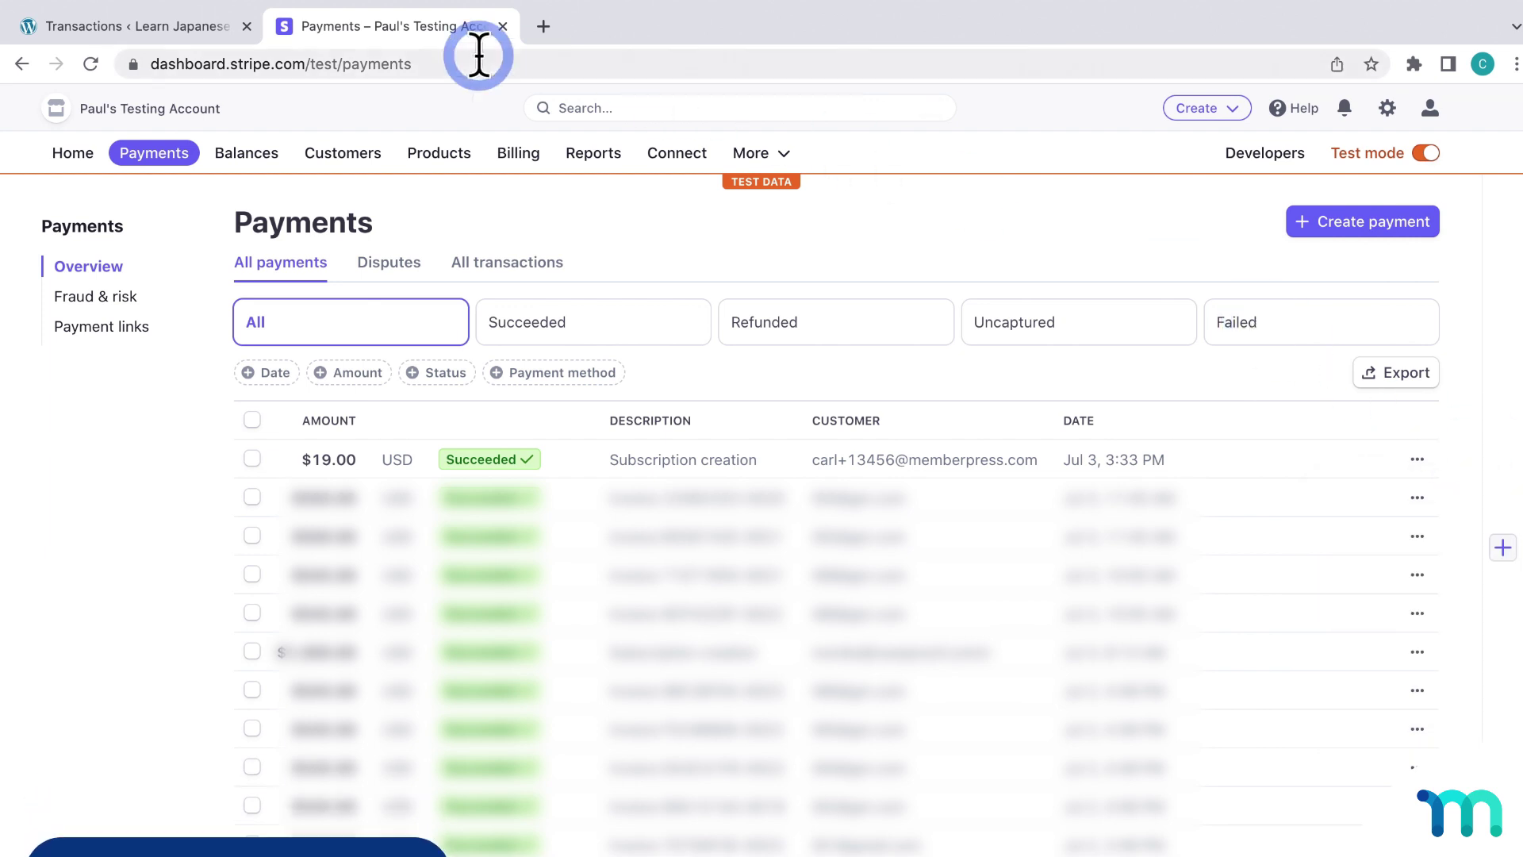
{"action": "left_click", "coordinate": [212, 23]}
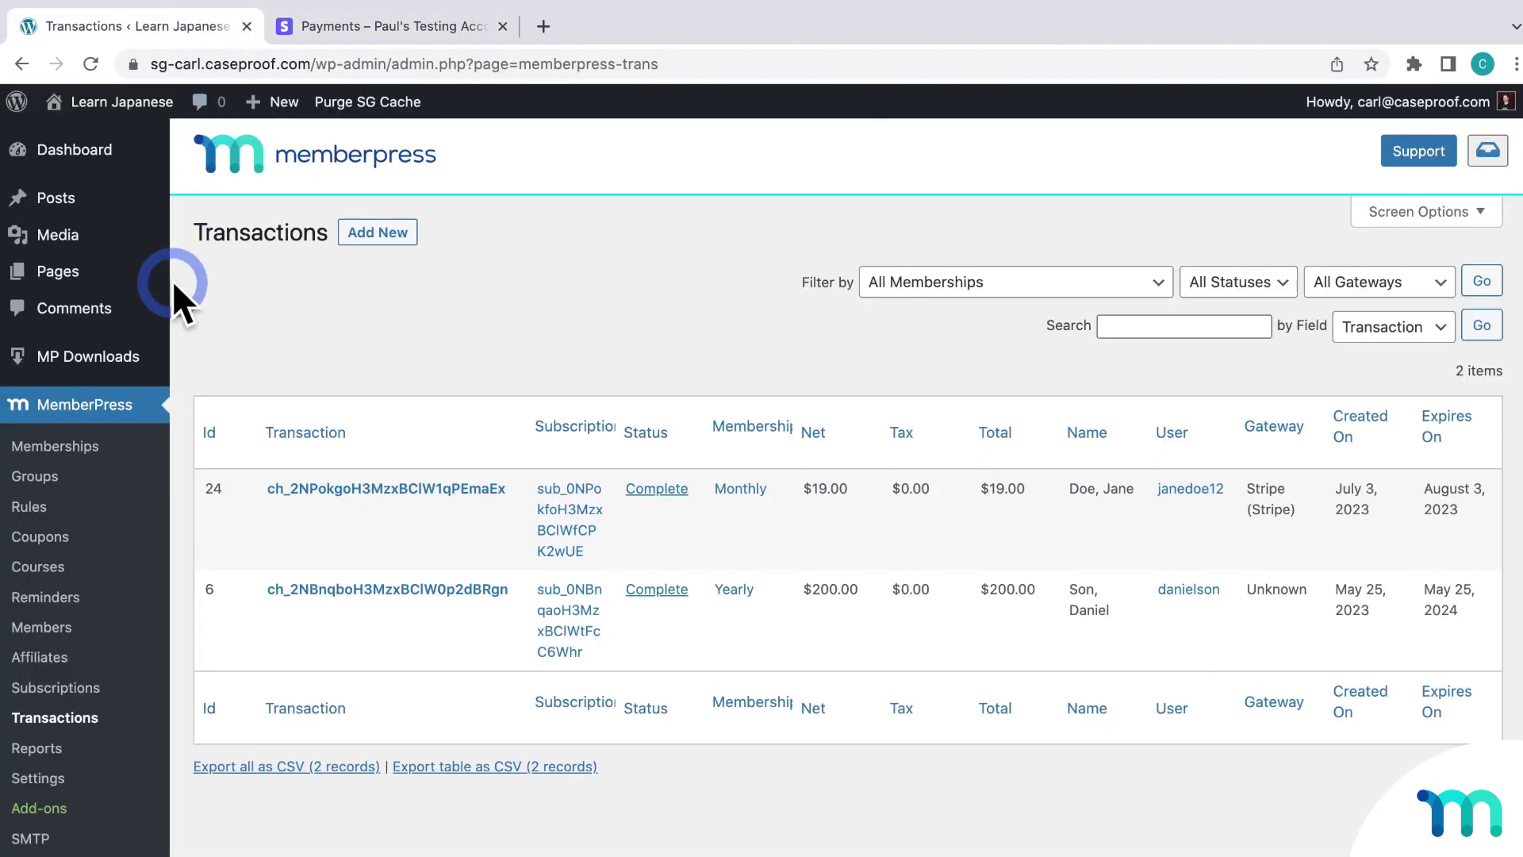
Check the Stripe gateway's Test Mode in MemberPress Payments settings, then return to Stripe payments
{"action": "left_click", "coordinate": [52, 777]}
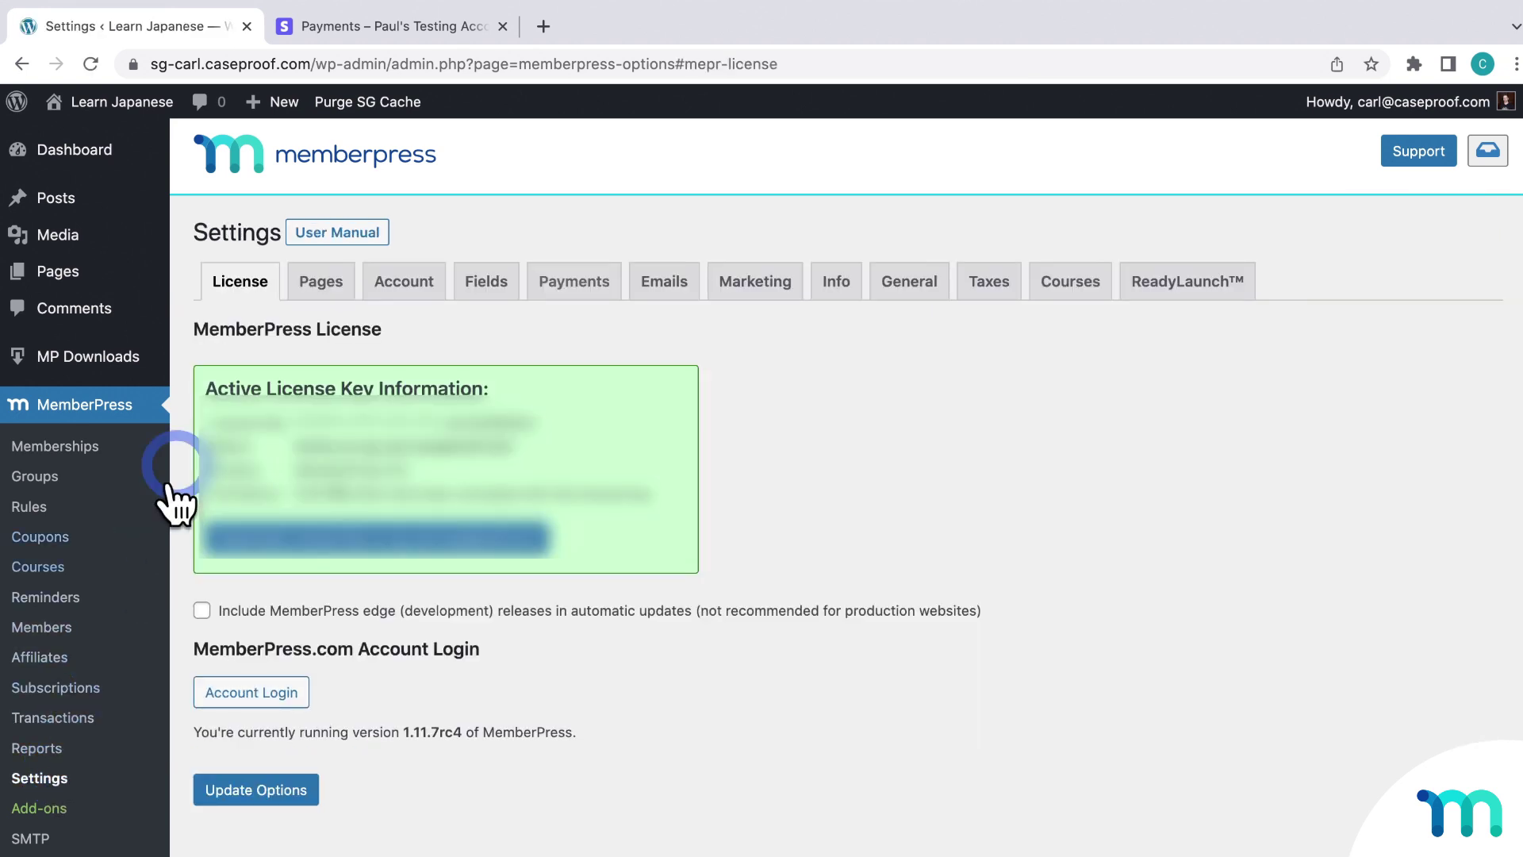
{"action": "left_click", "coordinate": [570, 285]}
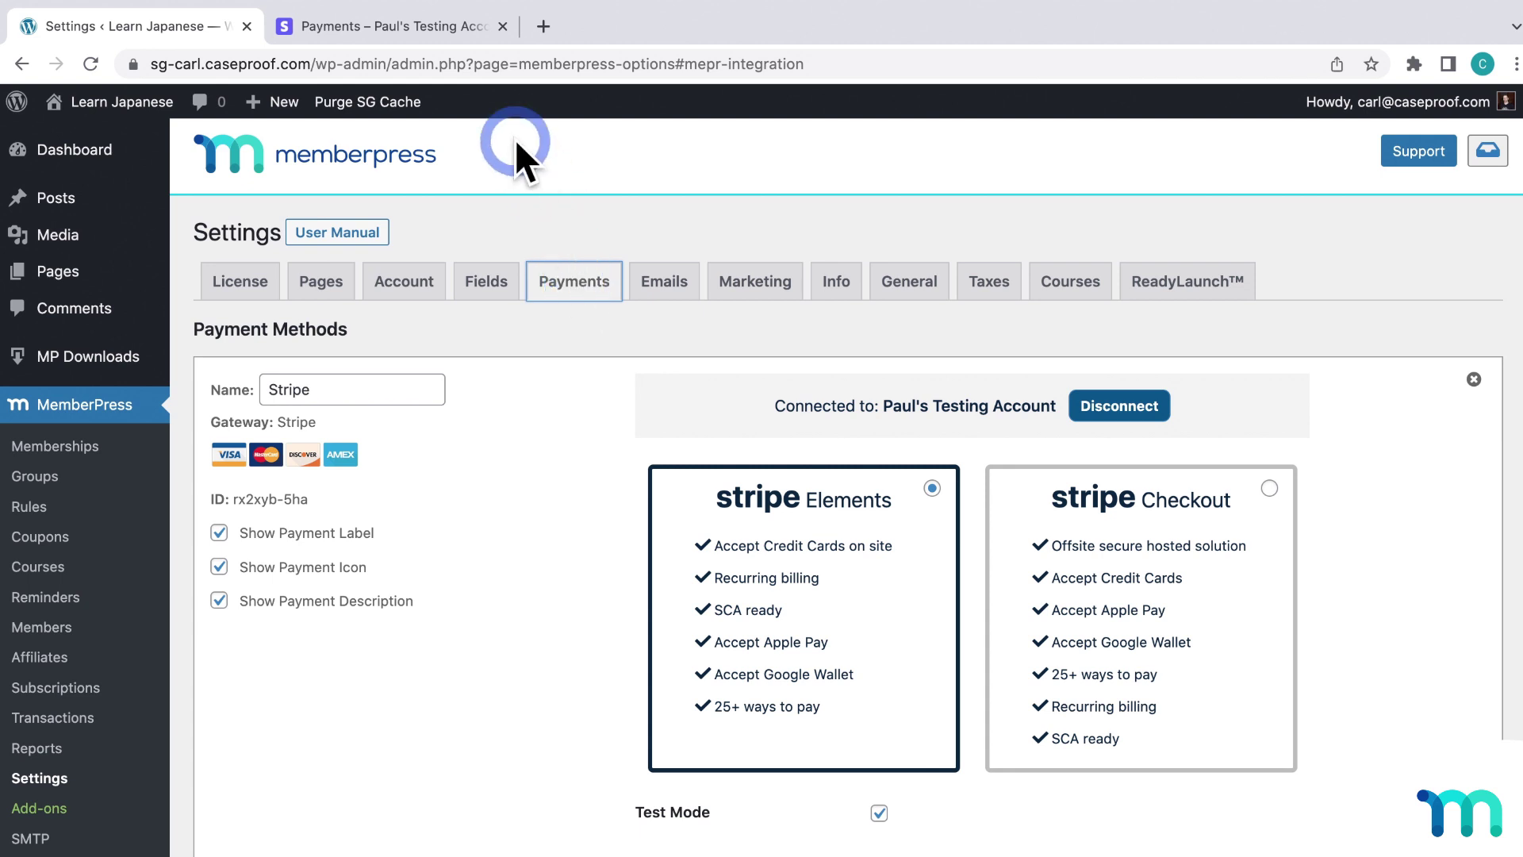
{"action": "left_click", "coordinate": [449, 30]}
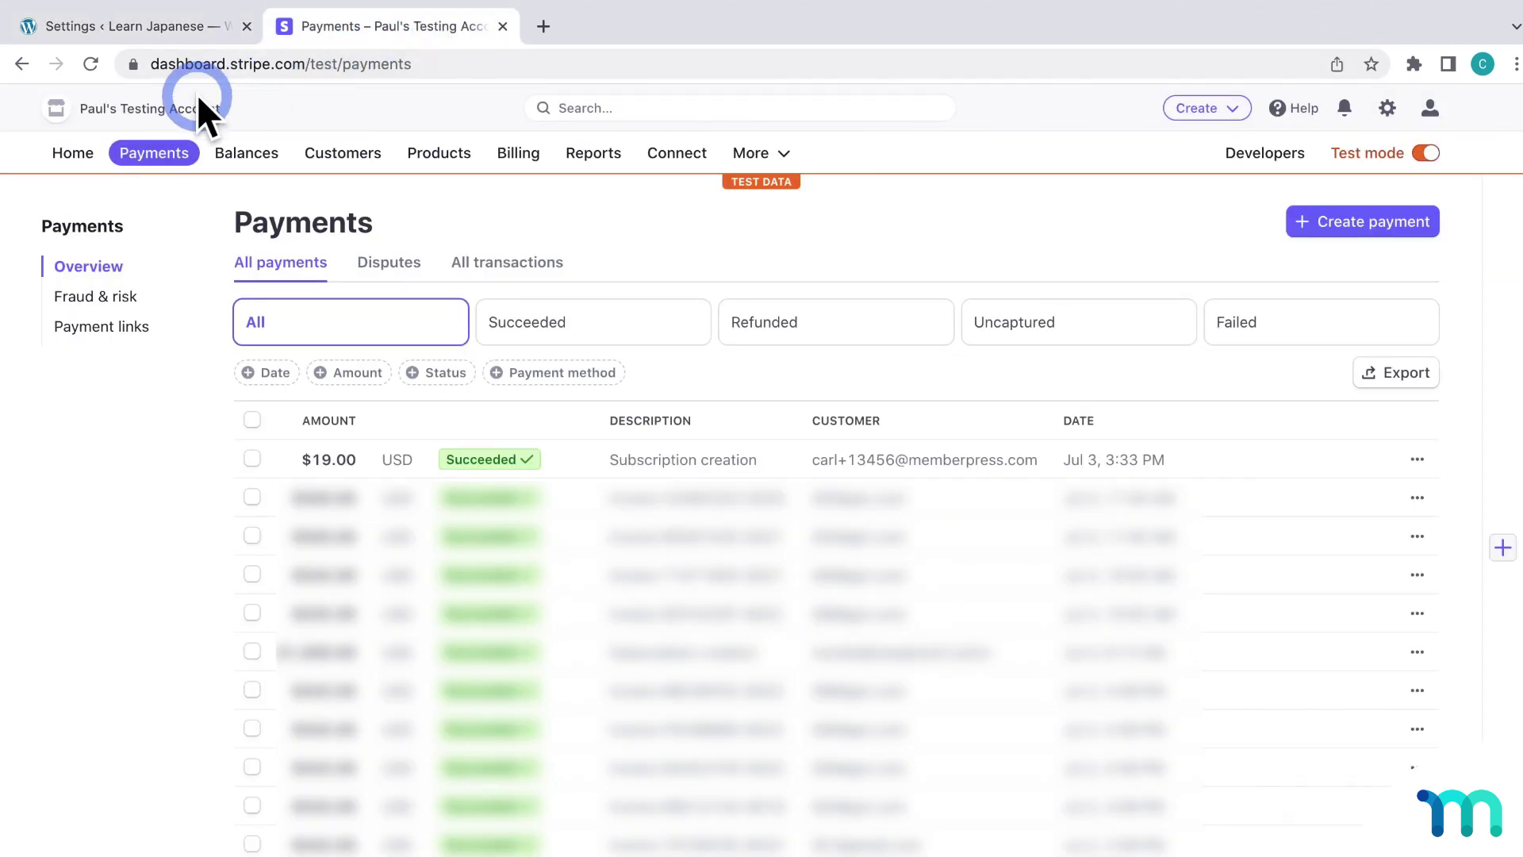
Turn off test mode from the Stripe Dashboard home so live $0.00 figures show
{"action": "left_click", "coordinate": [80, 154]}
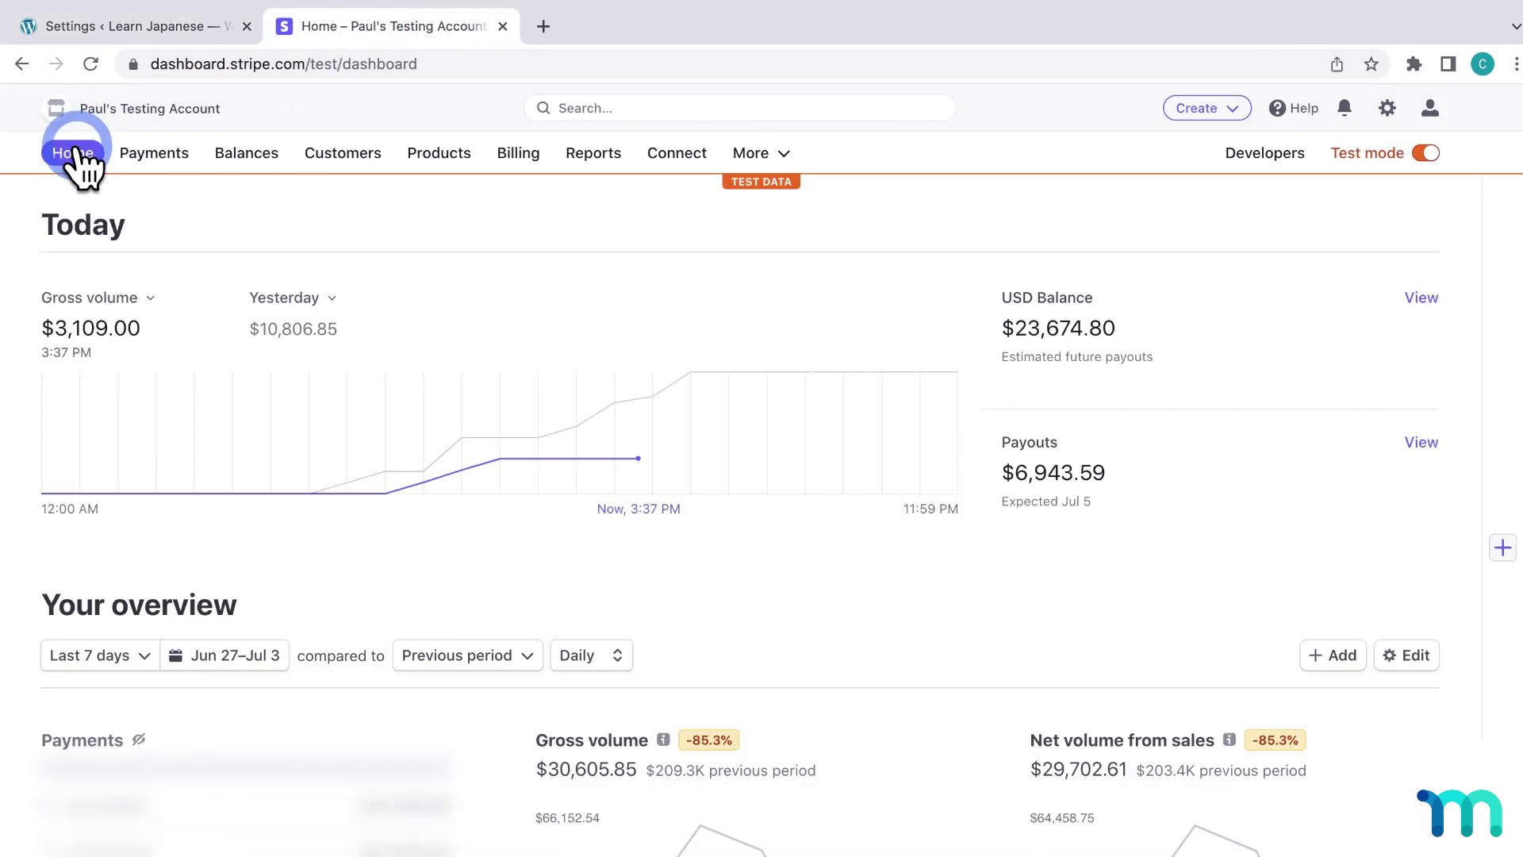
{"action": "left_click", "coordinate": [1424, 155]}
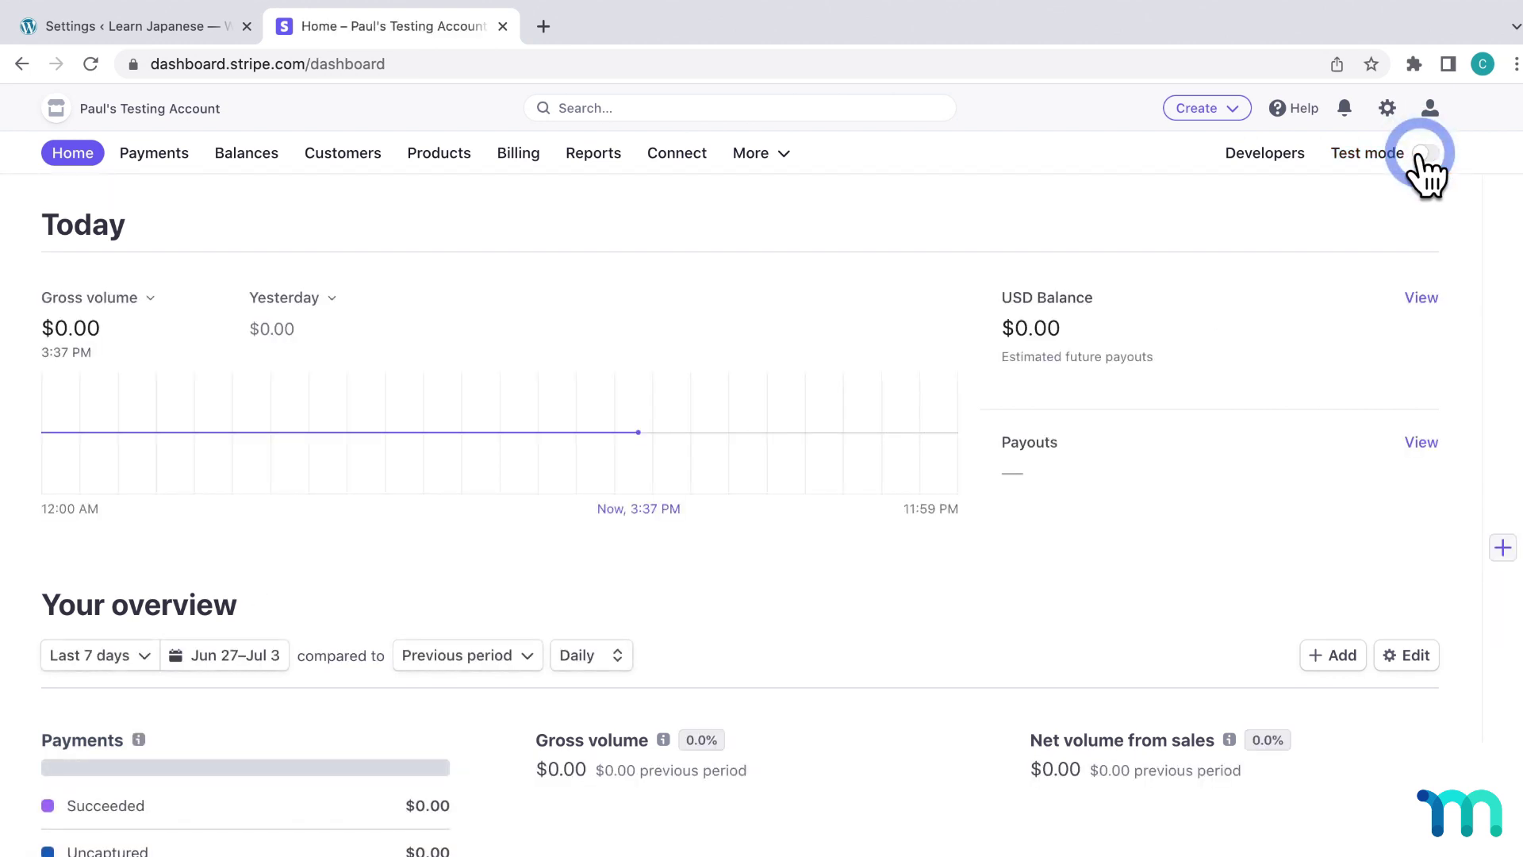
Uncheck Test Mode for the Stripe gateway in MemberPress and save with Update Options
{"action": "left_click", "coordinate": [203, 26]}
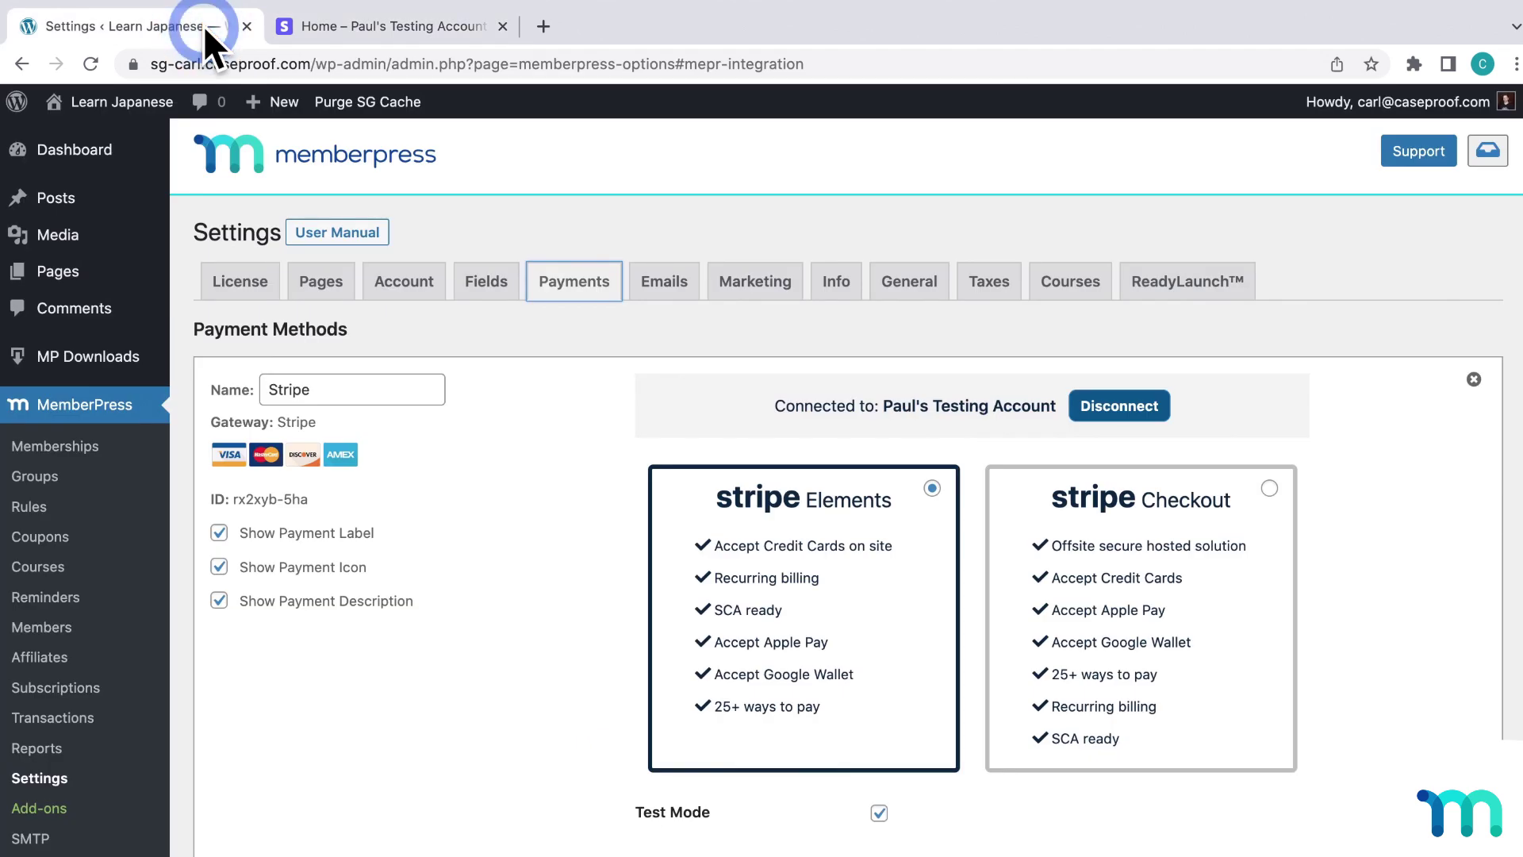
{"action": "scroll", "coordinate": [568, 527], "scroll_direction": "down", "scroll_amount": 4}
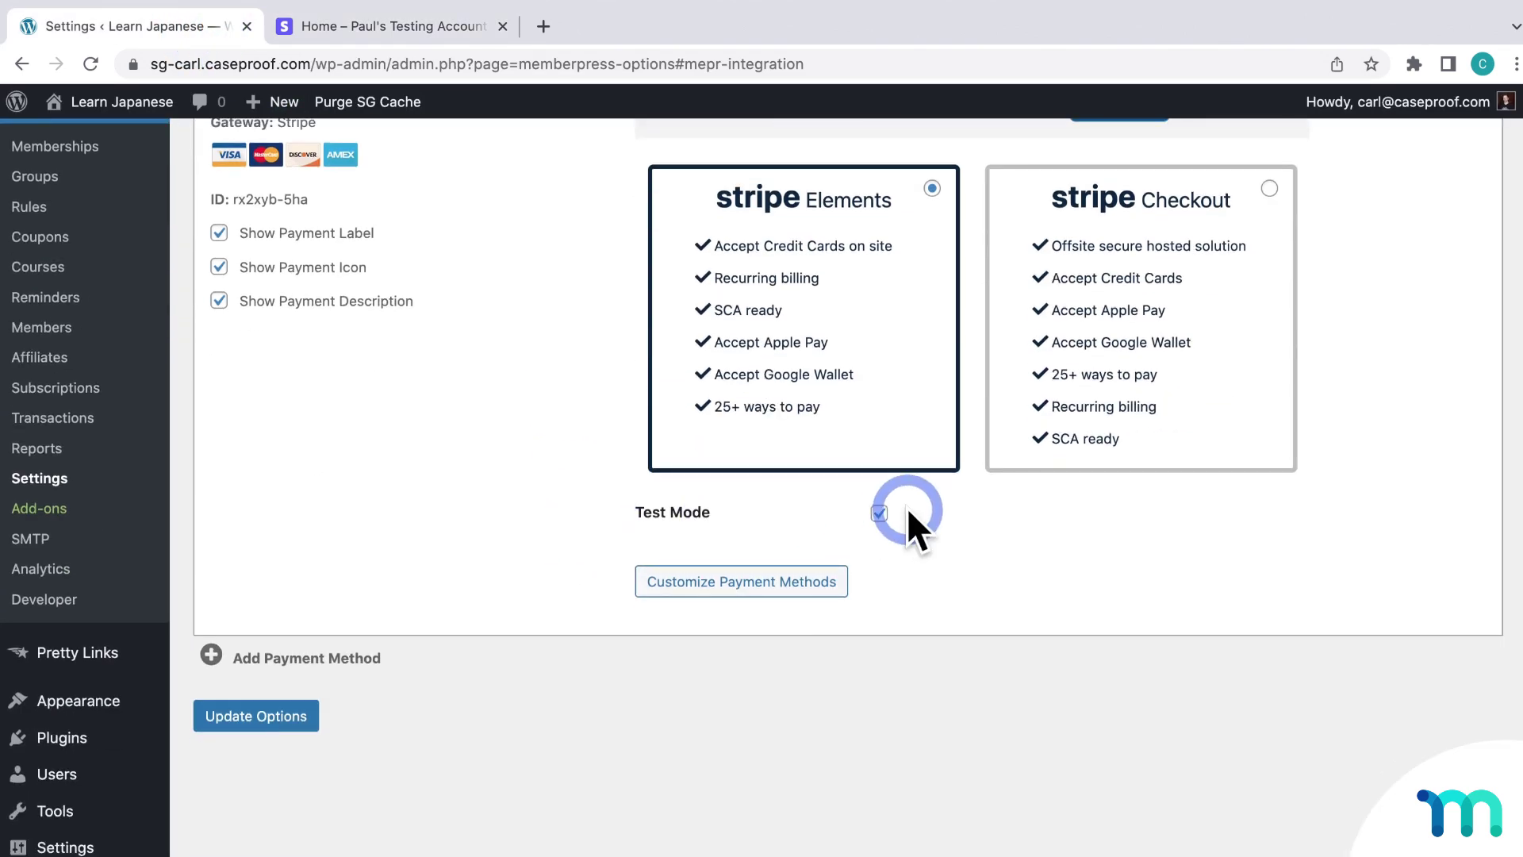
{"action": "left_click", "coordinate": [879, 514]}
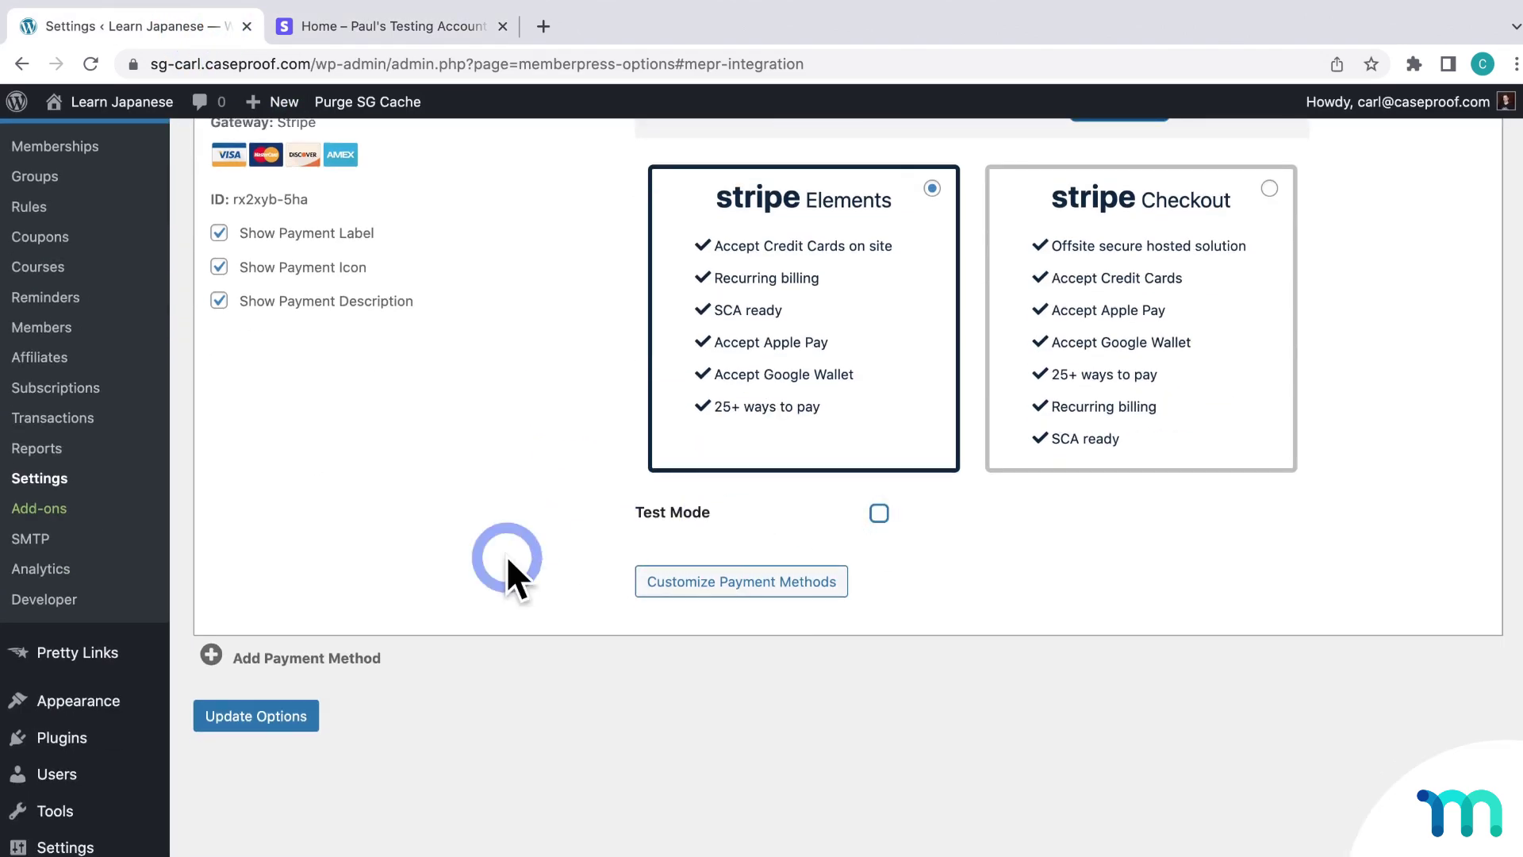
{"action": "left_click", "coordinate": [311, 718]}
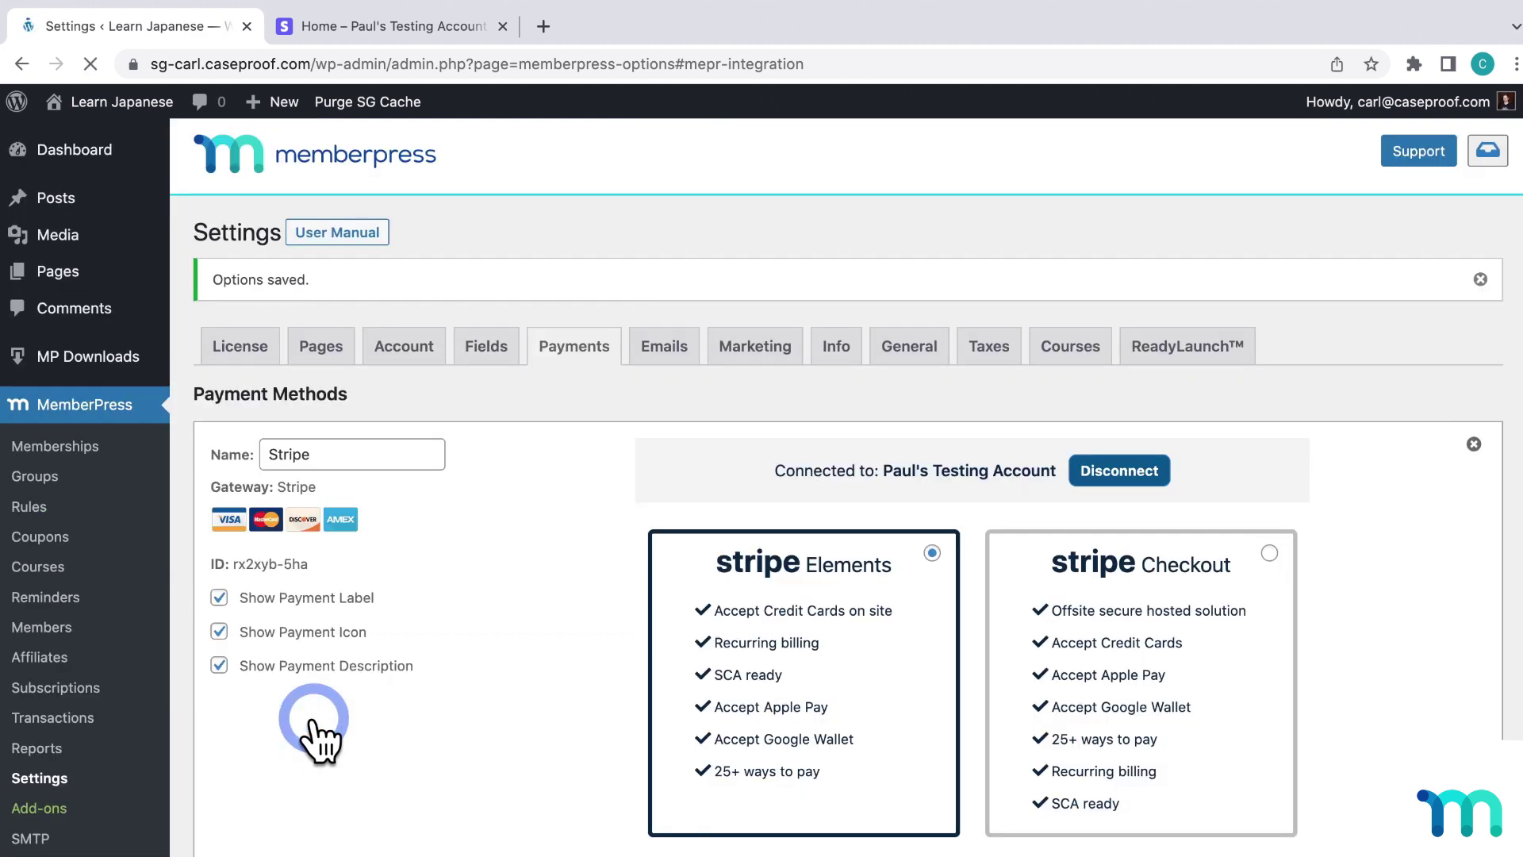
{"action": "scroll", "coordinate": [314, 718], "scroll_direction": "down", "scroll_amount": 2}
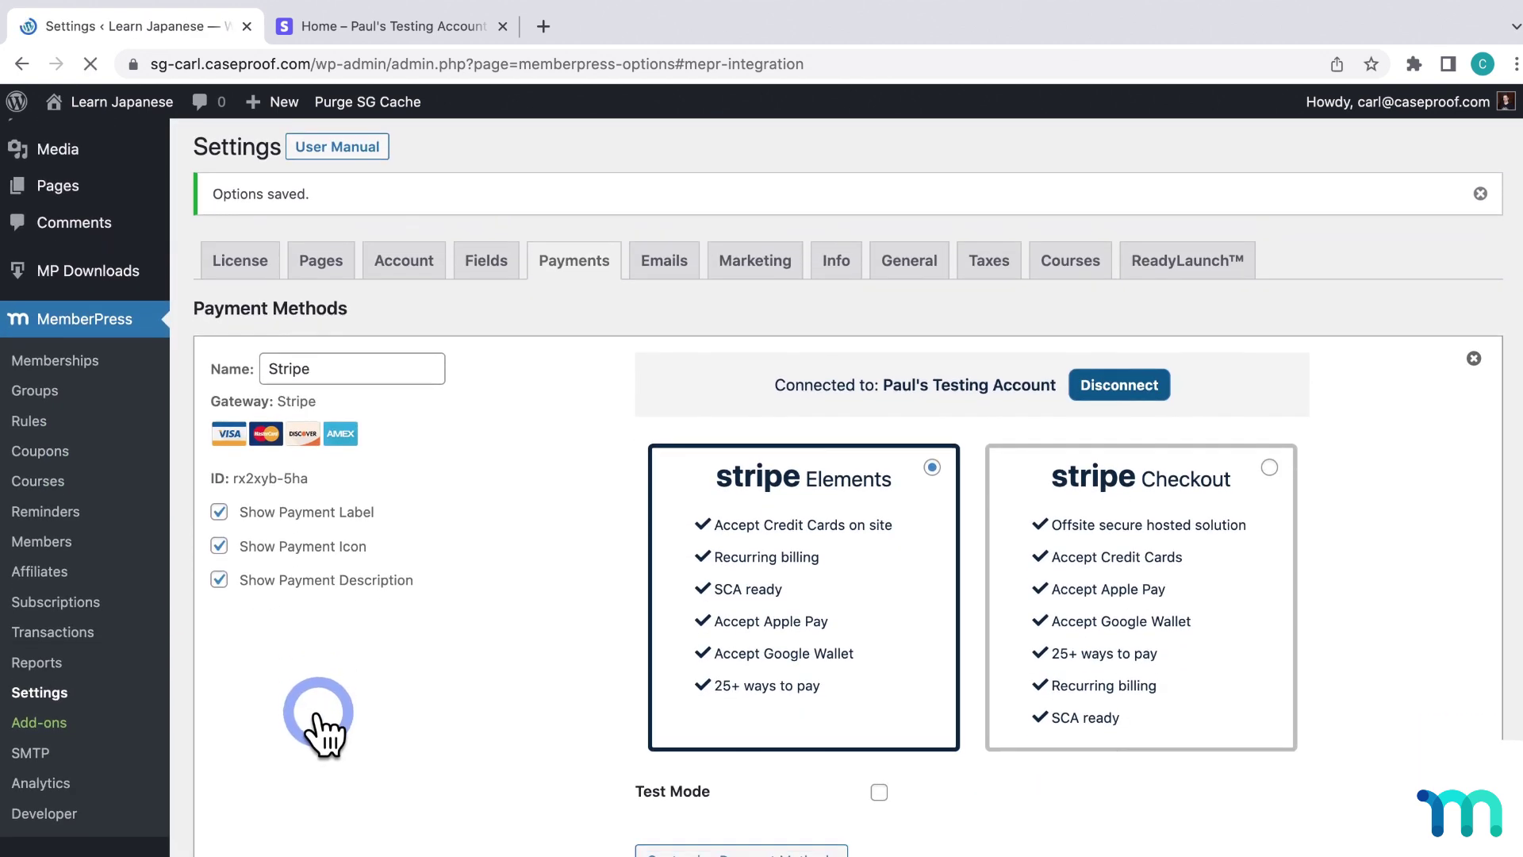